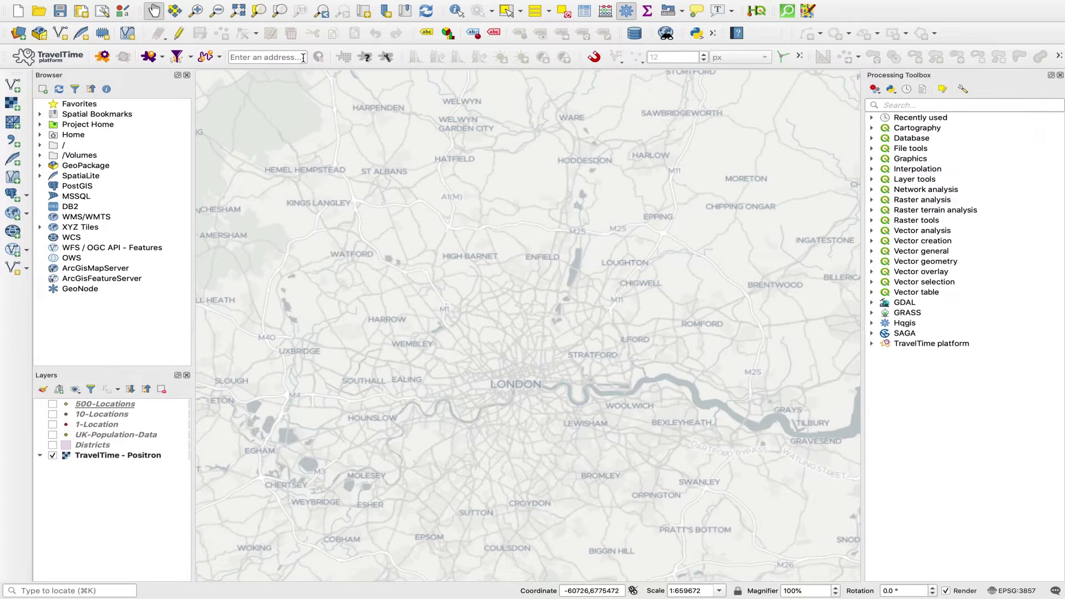
# Configure the TravelTime quick time map for public_transport, 60 minutes, leaving 27/08/2020 14:52.
pyautogui.click(147, 58)
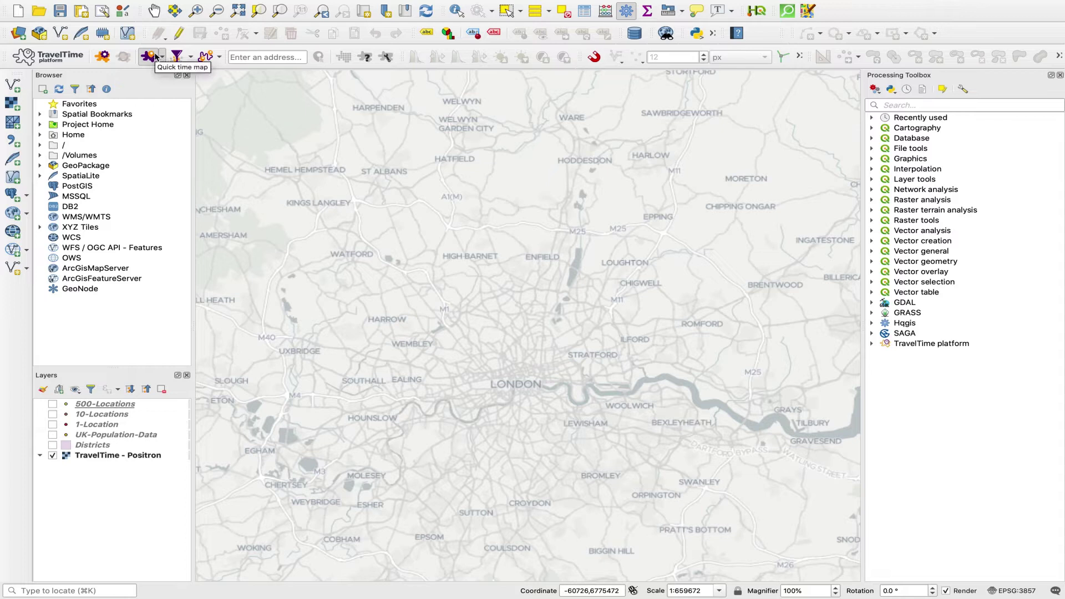
pyautogui.click(162, 57)
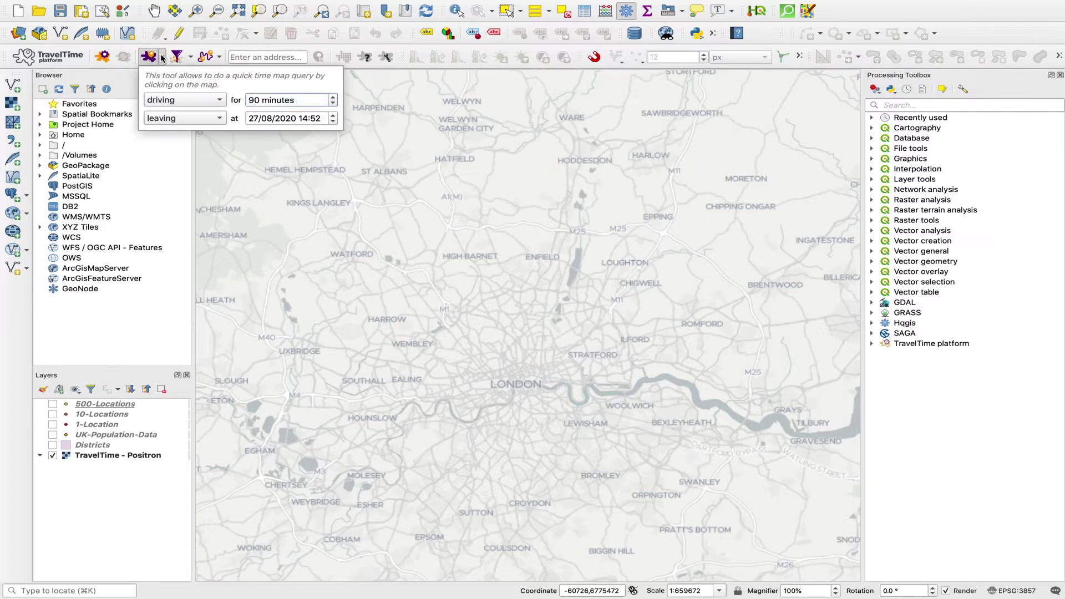
pyautogui.click(219, 101)
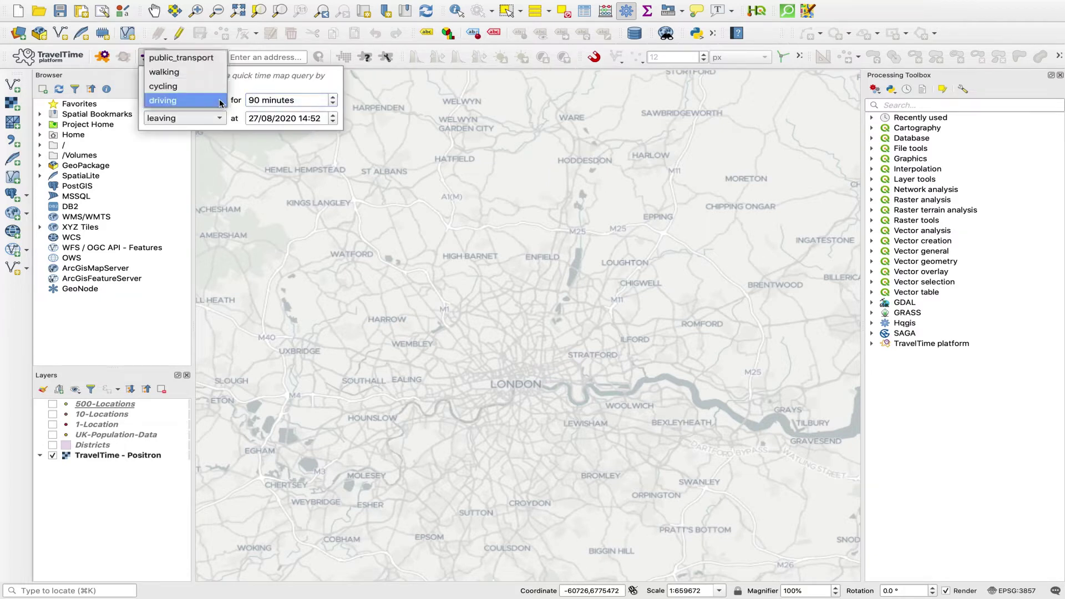
pyautogui.click(192, 59)
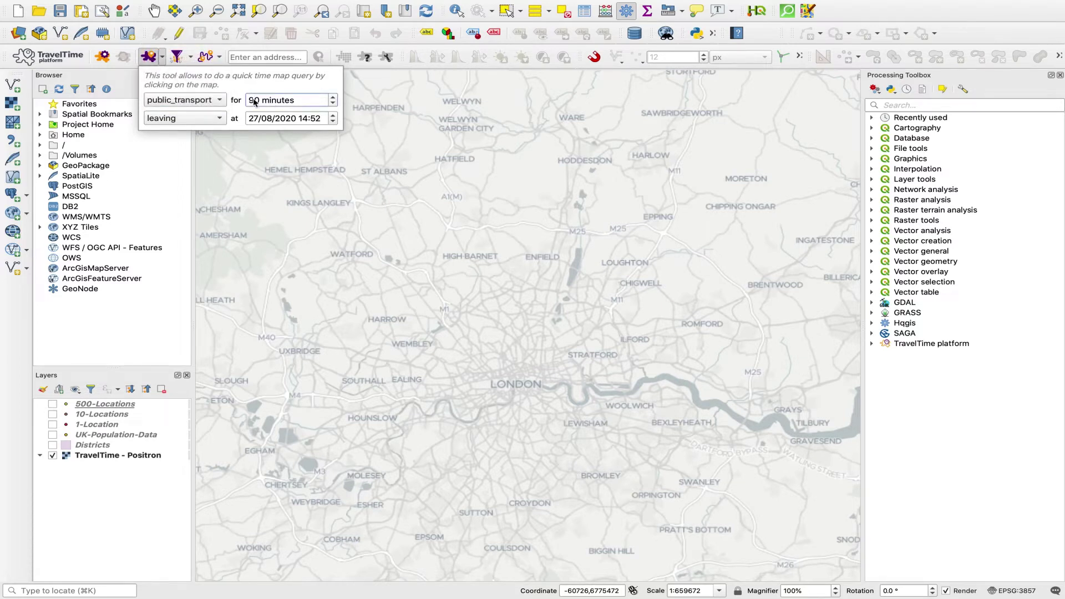
pyautogui.scroll(-3, 254, 102)
pyautogui.click(216, 118)
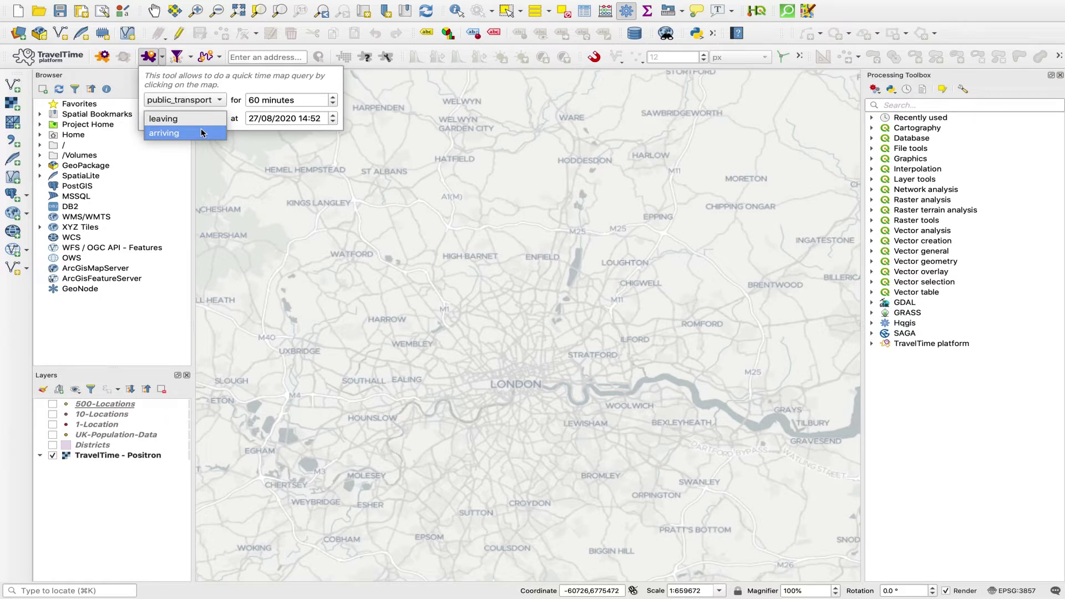
pyautogui.click(190, 119)
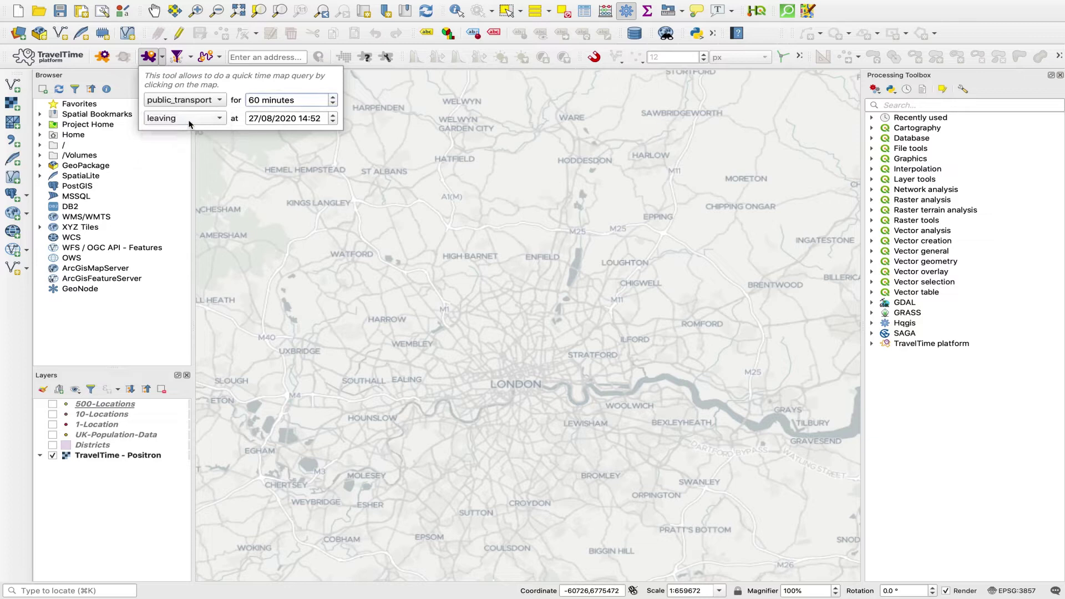
# Run the quick time map from postcode EC1V 2NZ and select the resulting Output layer.
pyautogui.click(257, 58)
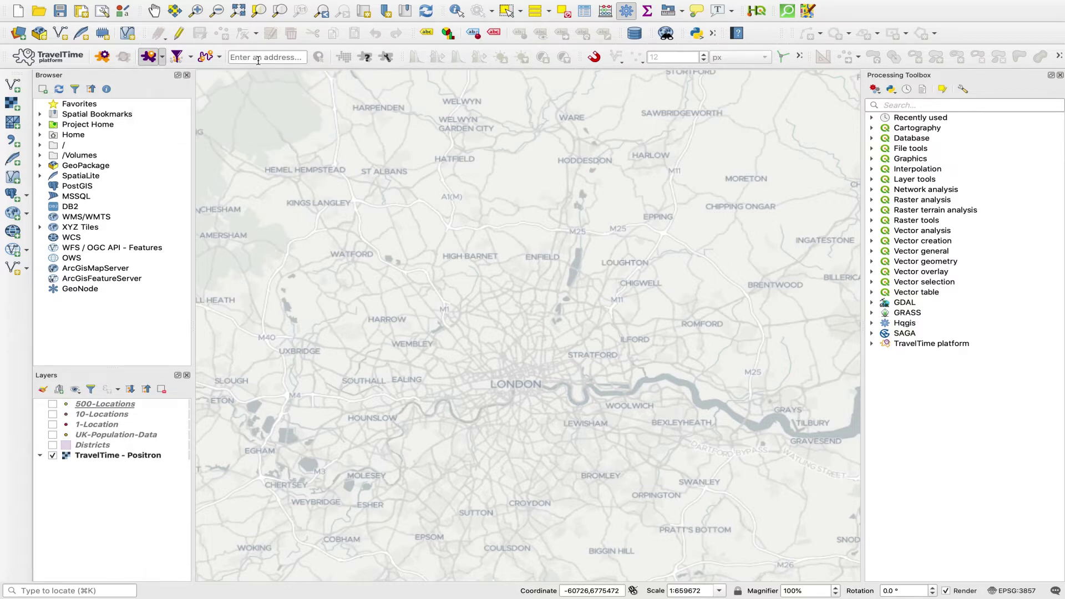
pyautogui.write('EC1V 2NZ')
pyautogui.click(318, 57)
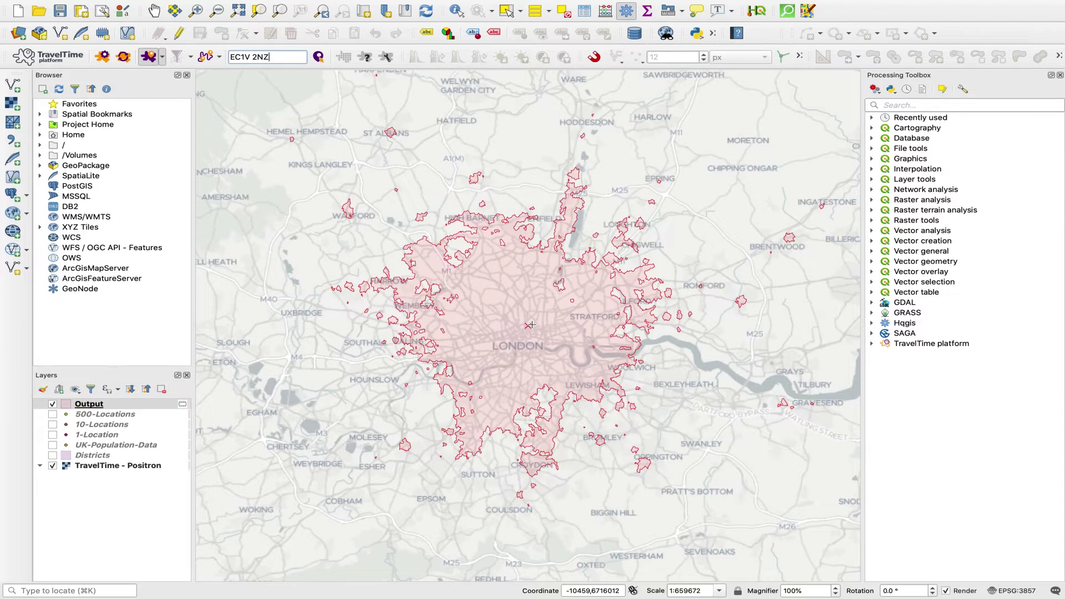
pyautogui.click(109, 407)
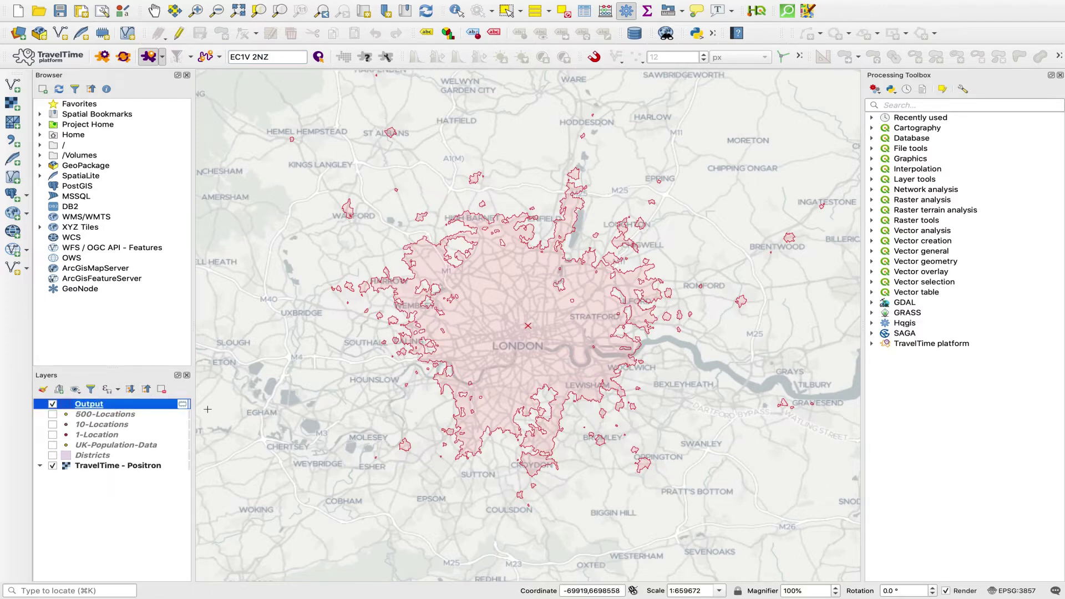
# Remove the Output layer and clear postcode EC1V 2NZ from the address box.
pyautogui.rightClick(90, 407)
pyautogui.click(149, 253)
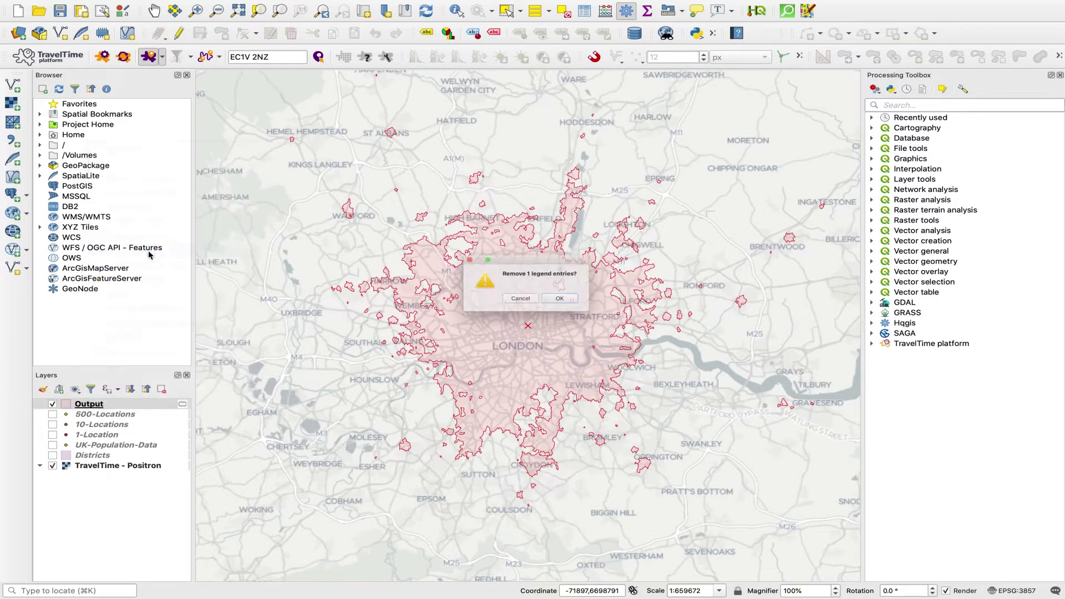
pyautogui.click(560, 299)
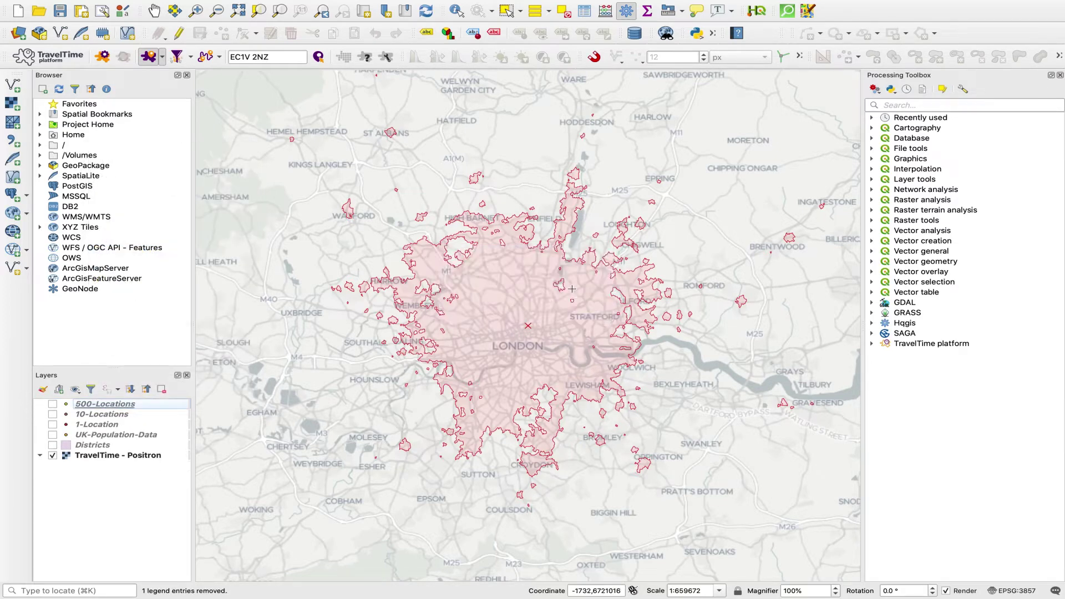
pyautogui.tripleClick(291, 63)
pyautogui.press('BackSpace')
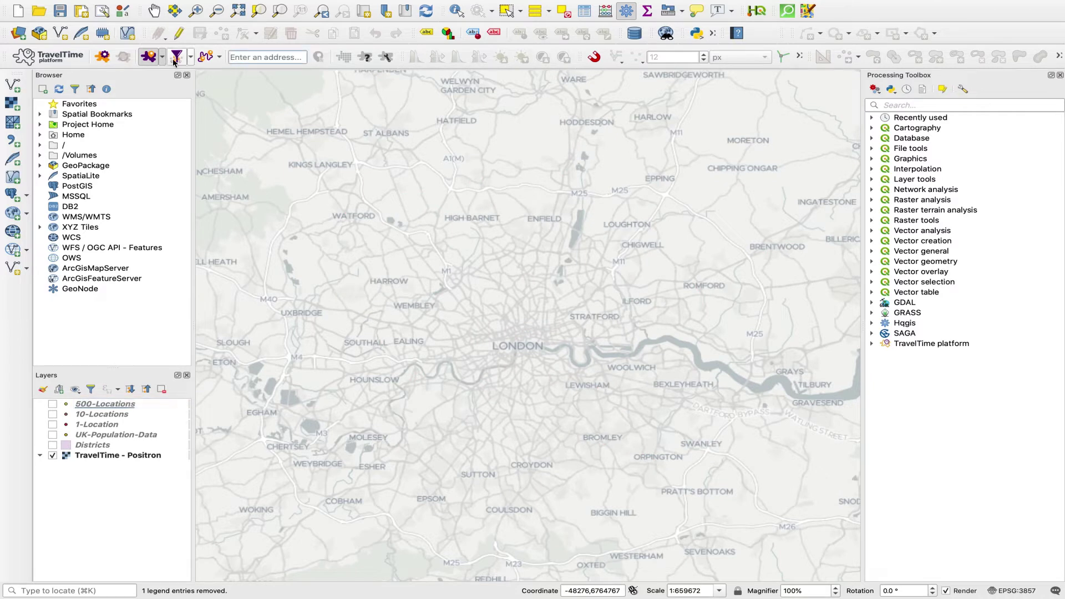
# Switch the quick time map to driving for 90 minutes and query from a map point.
pyautogui.click(163, 58)
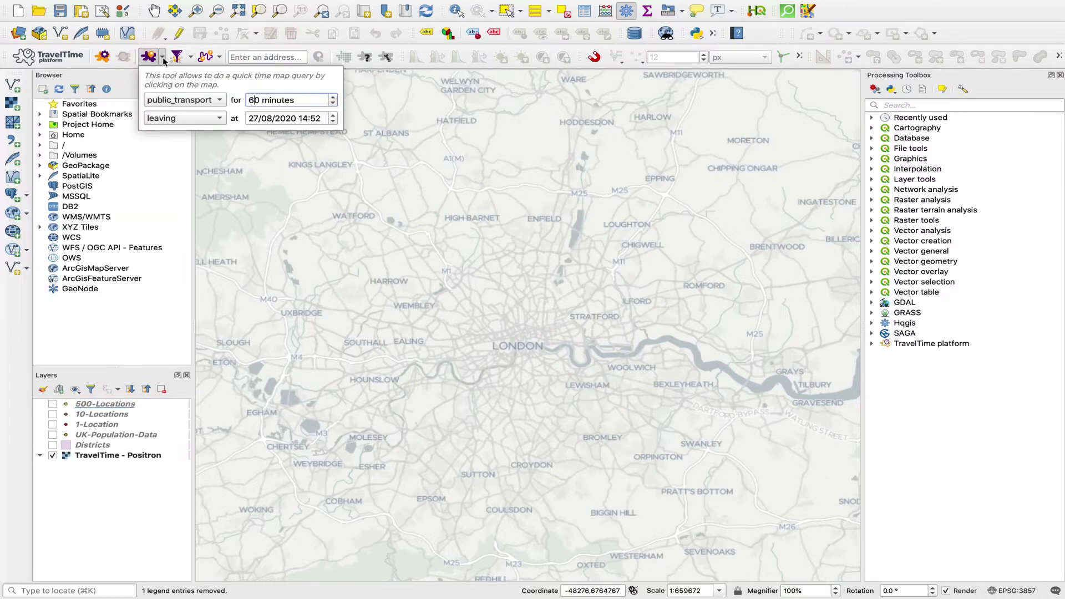
pyautogui.click(189, 100)
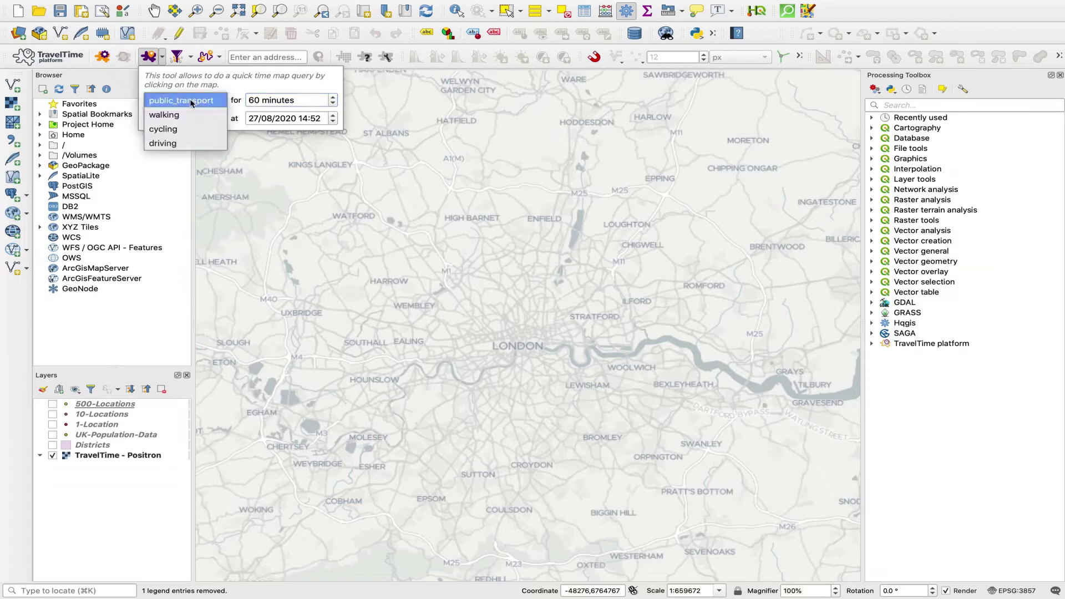
pyautogui.click(191, 139)
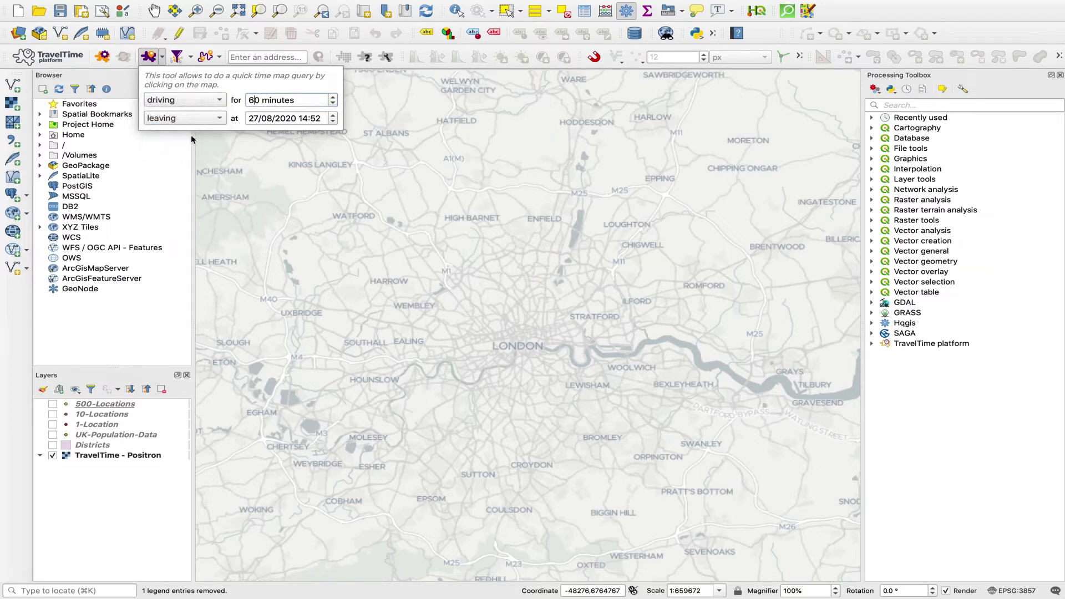
pyautogui.doubleClick(254, 104)
pyautogui.write('90')
pyautogui.click(512, 251)
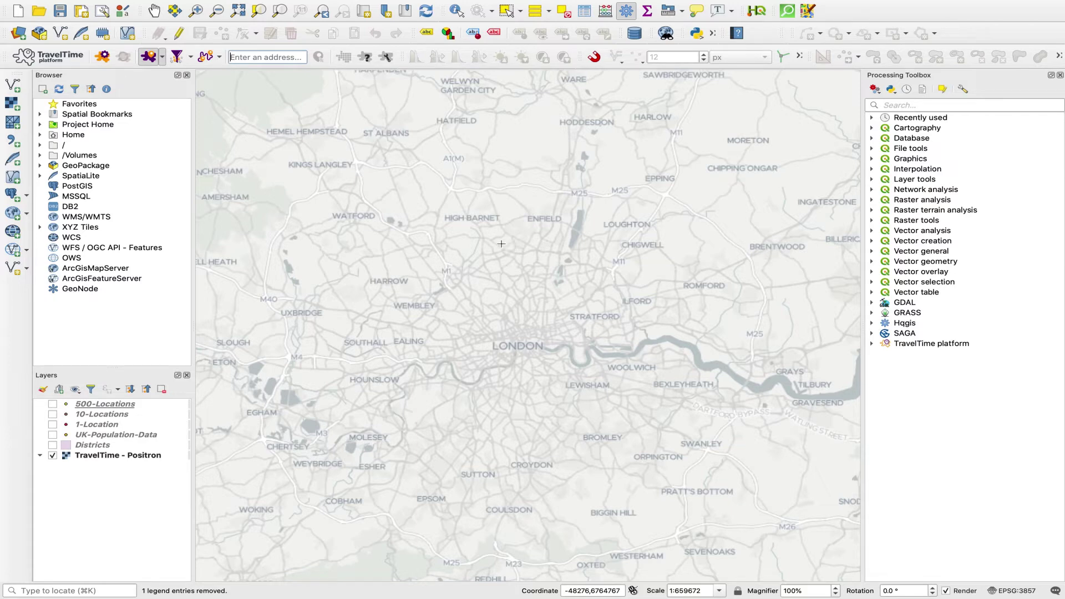
pyautogui.scroll(-2, 468, 224)
pyautogui.scroll(-1, 469, 229)
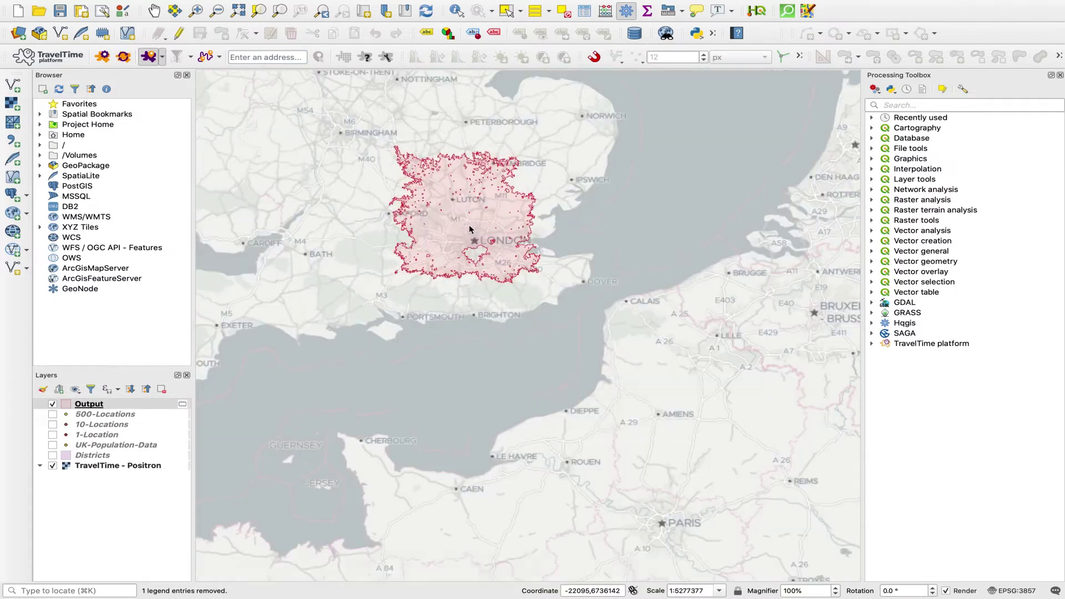
pyautogui.scroll(1, 439, 164)
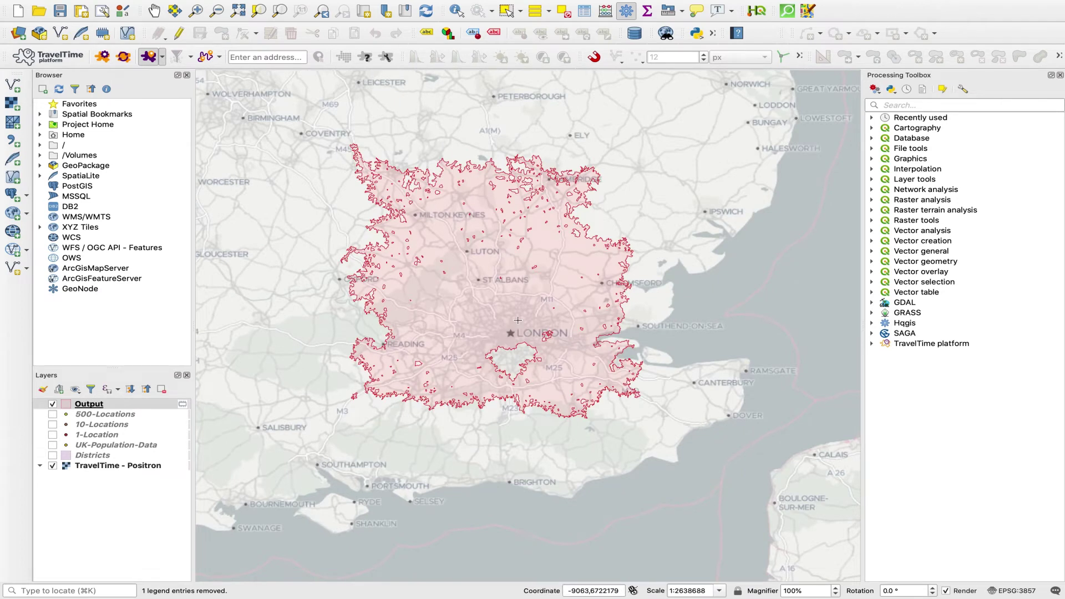
pyautogui.rightClick(93, 406)
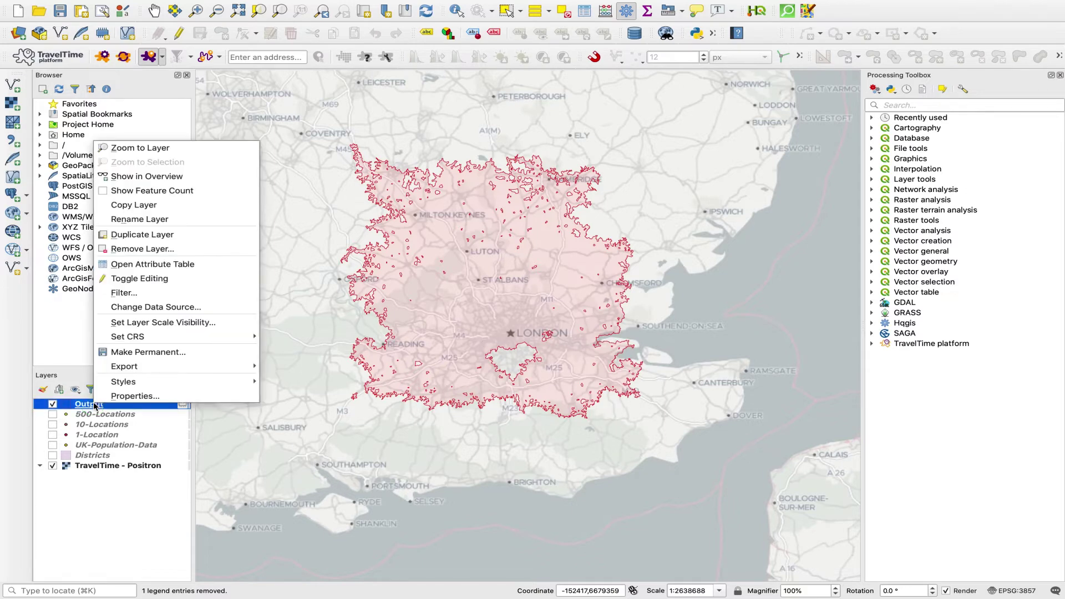
pyautogui.click(167, 247)
pyautogui.click(578, 305)
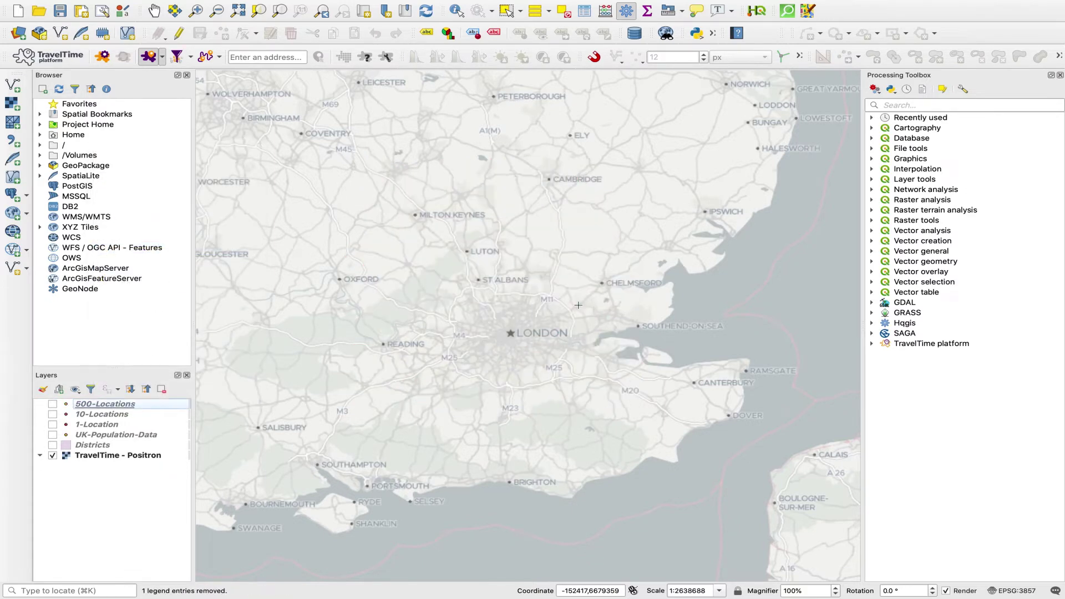
# Turn on the 10-Locations layer and zoom the map in on Greater London.
pyautogui.click(154, 11)
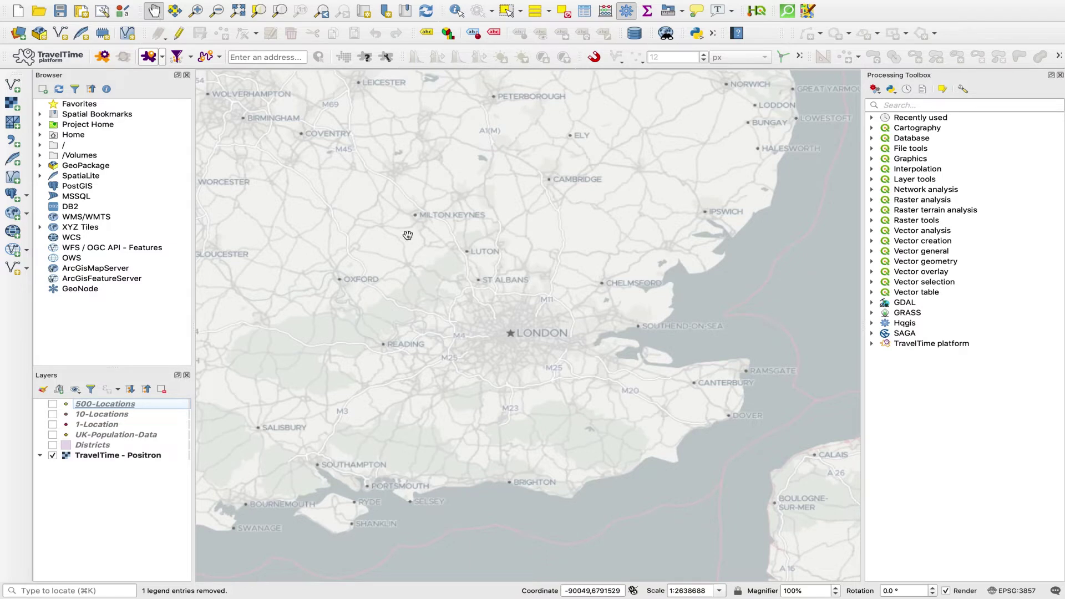
pyautogui.click(250, 58)
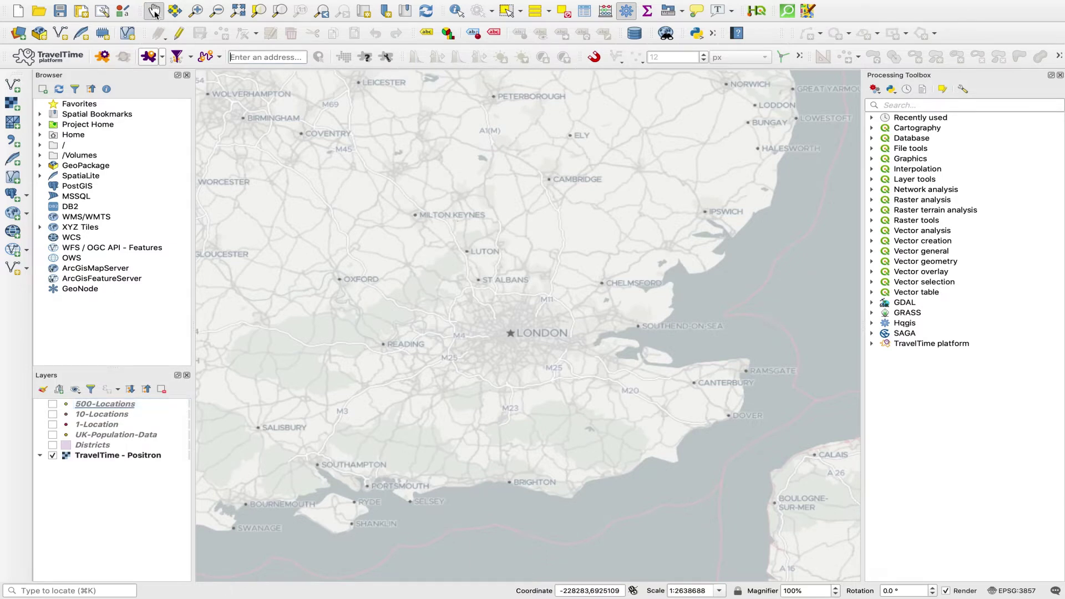
pyautogui.moveTo(394, 227); pyautogui.dragTo(503, 288)
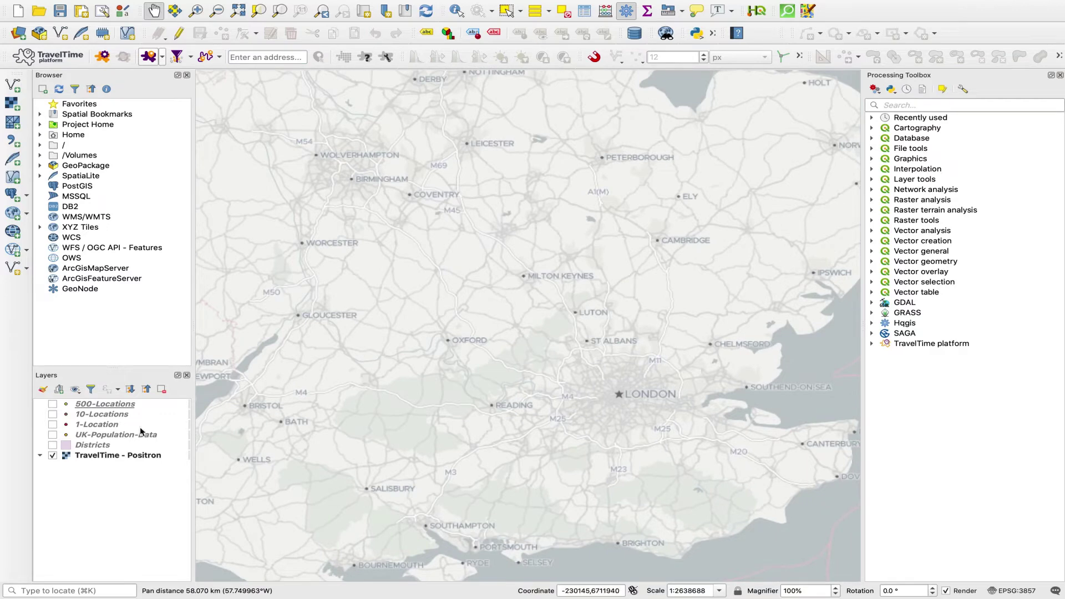
pyautogui.click(53, 414)
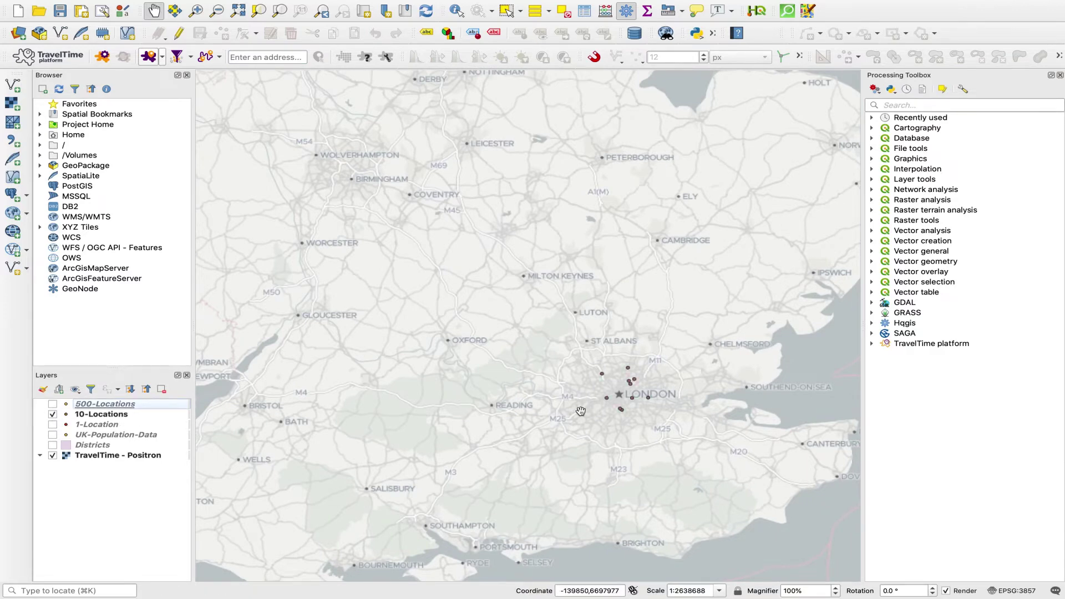
pyautogui.moveTo(651, 391); pyautogui.dragTo(524, 334)
pyautogui.scroll(1, 588, 361)
pyautogui.scroll(1, 524, 334)
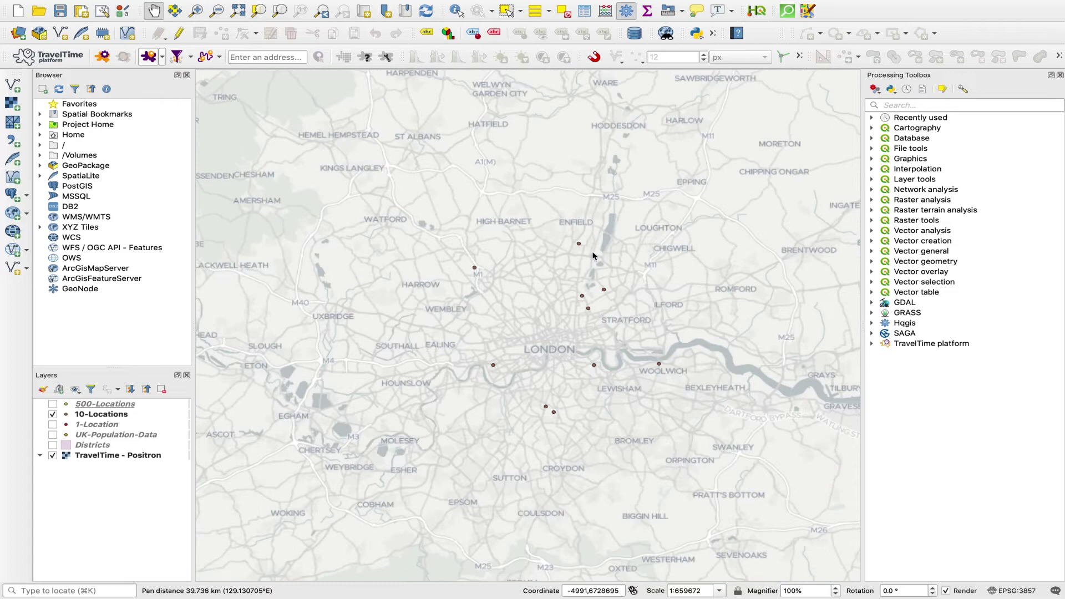
# Open Time Map - Simple with 10-Locations as search points and departure search type.
pyautogui.click(872, 344)
pyautogui.click(884, 363)
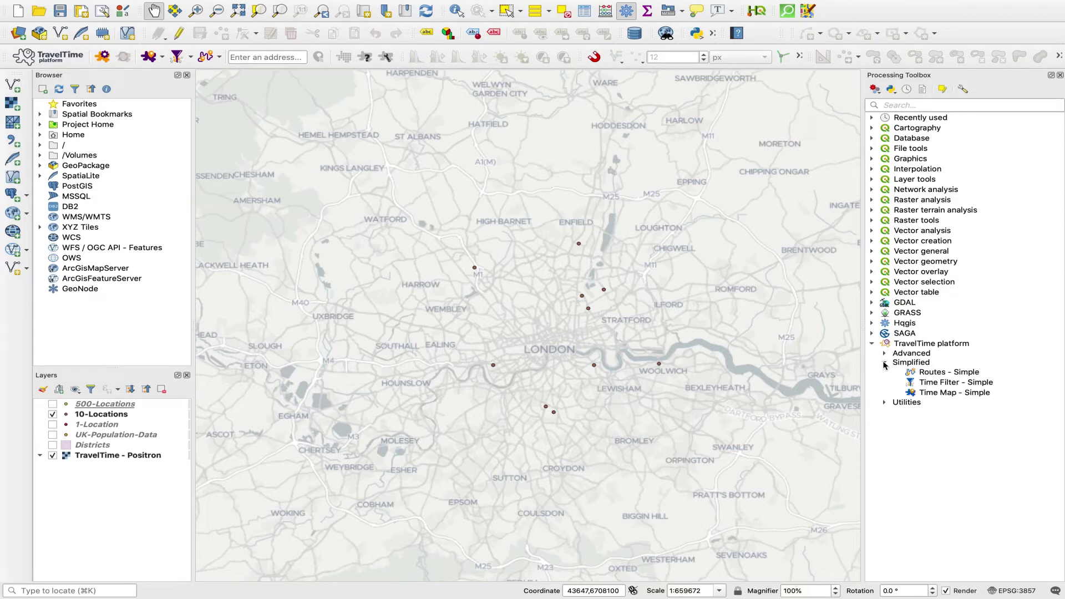
pyautogui.doubleClick(948, 393)
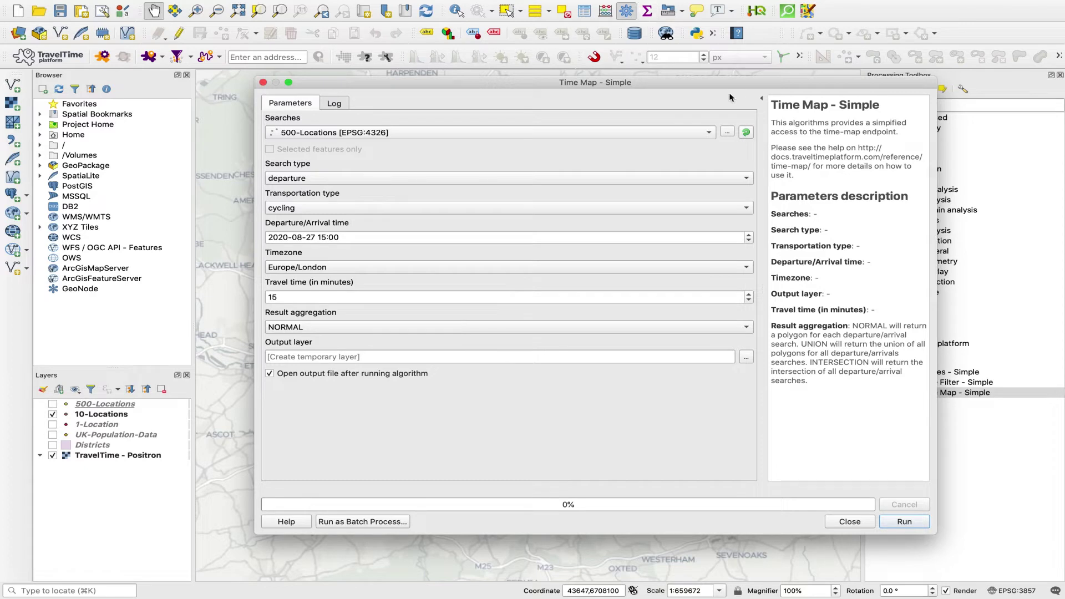
pyautogui.click(701, 133)
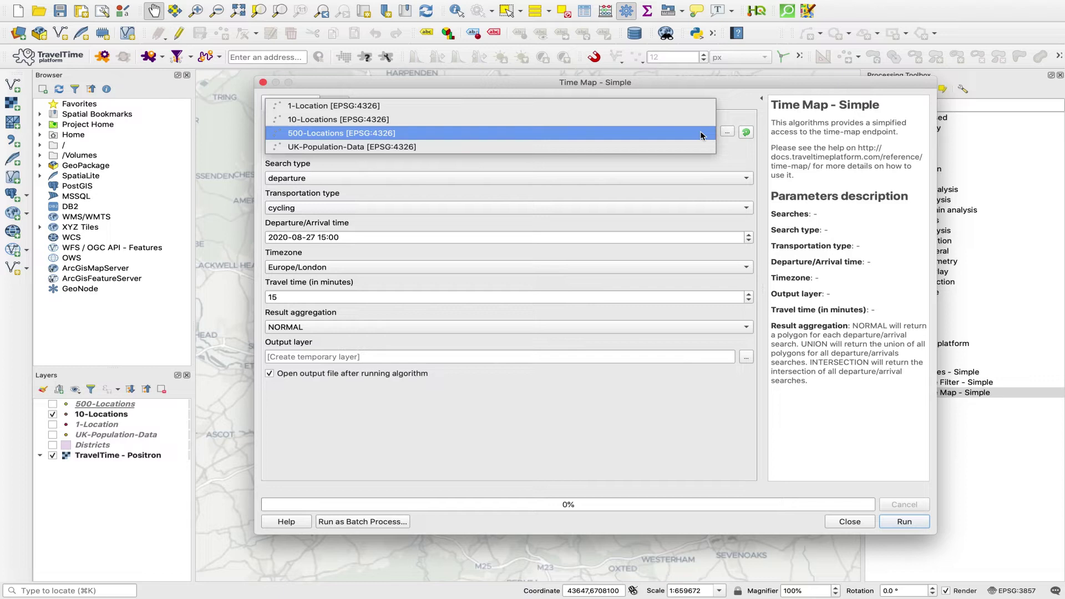
pyautogui.click(315, 119)
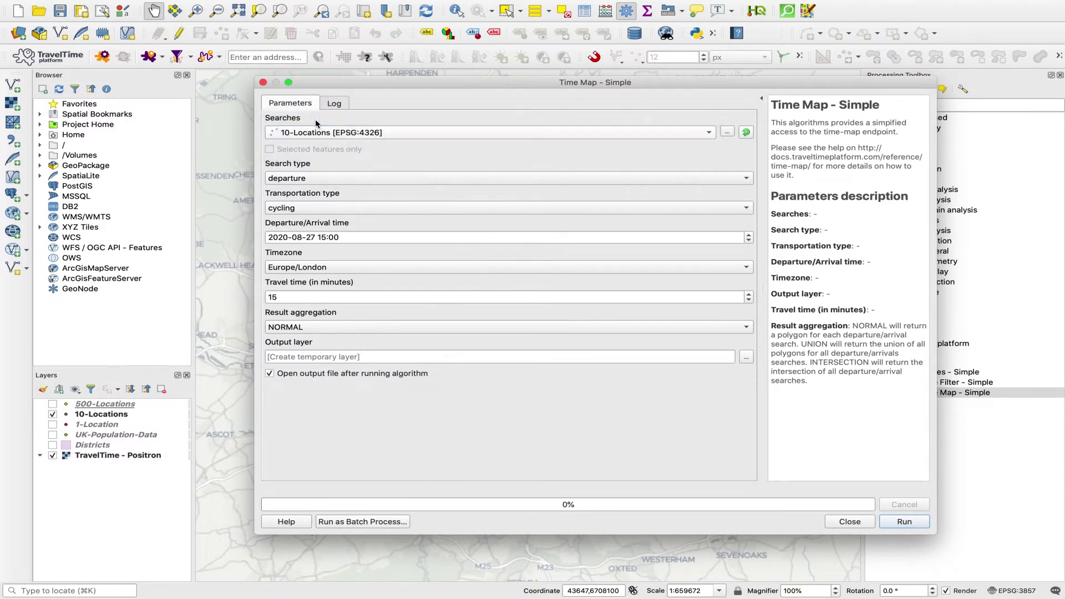
pyautogui.click(311, 179)
pyautogui.click(315, 178)
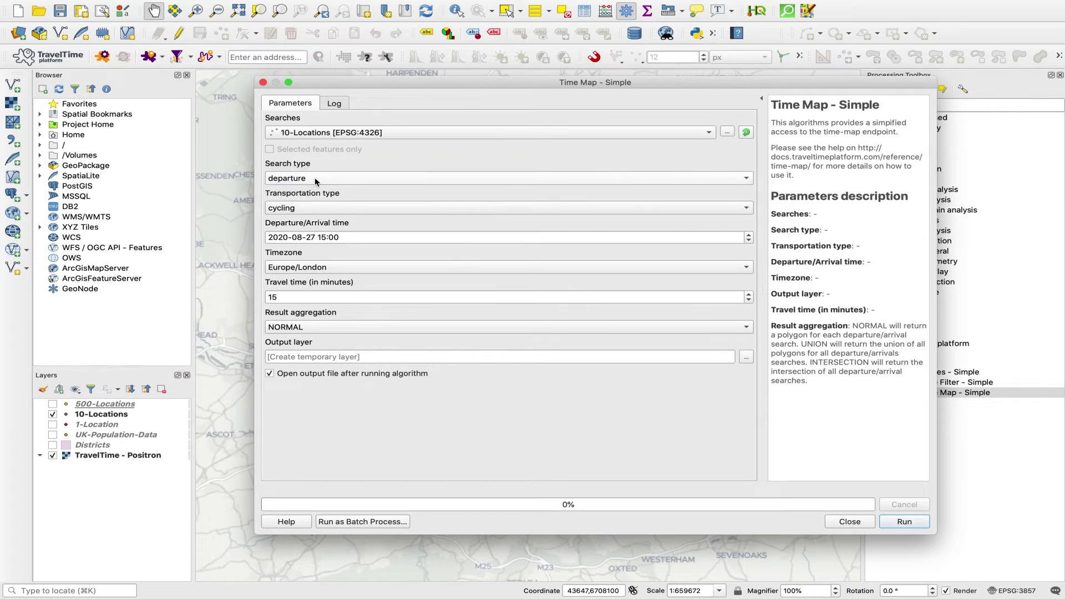
# Set public_transport, Europe/London timezone, 45-minute travel time and NORMAL aggregation.
pyautogui.click(321, 208)
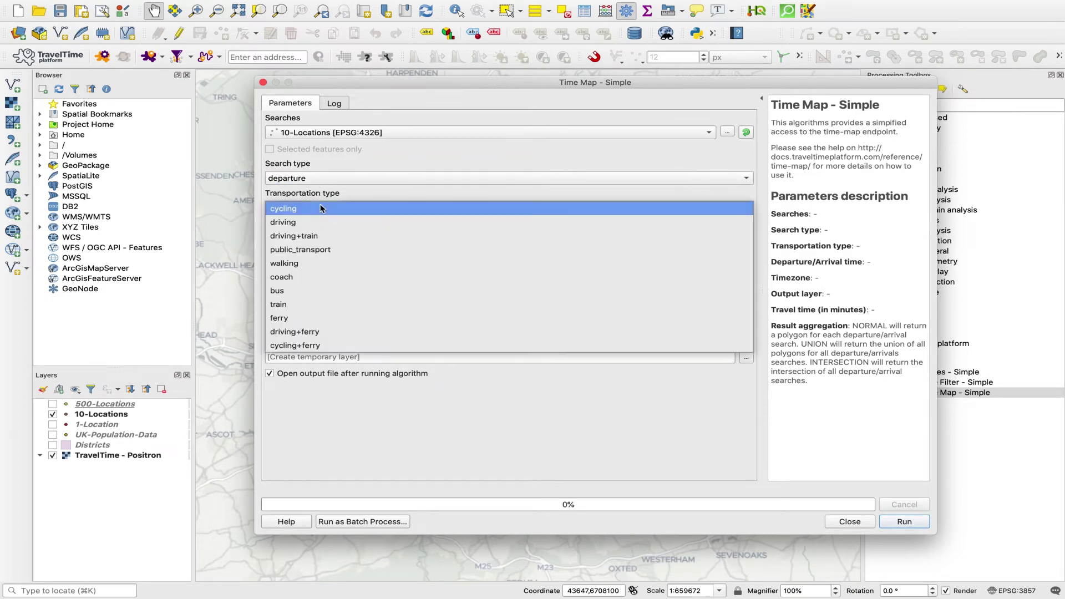
pyautogui.click(313, 249)
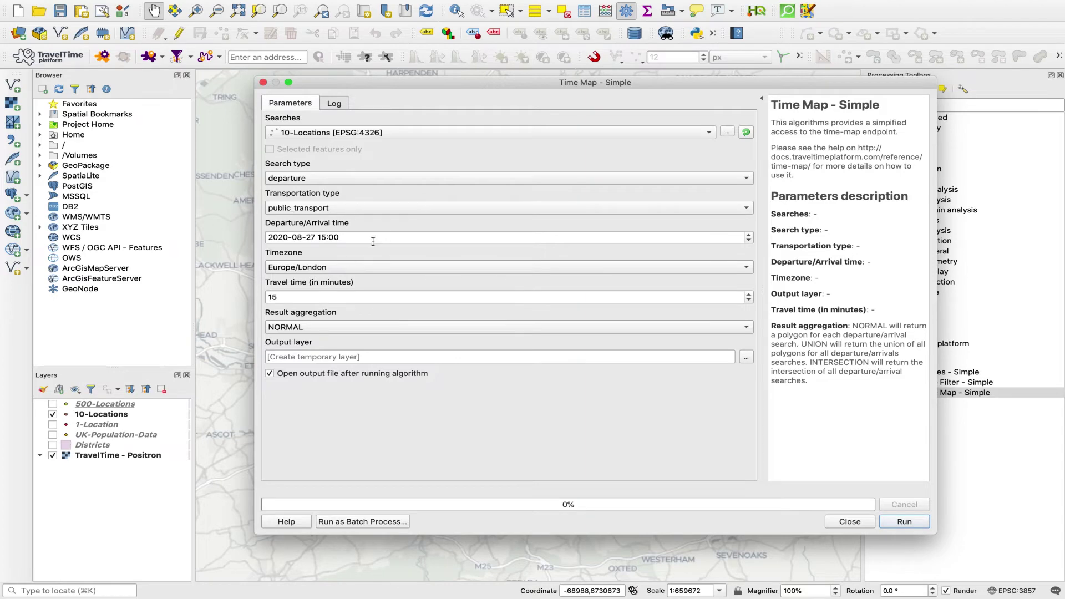
pyautogui.click(349, 268)
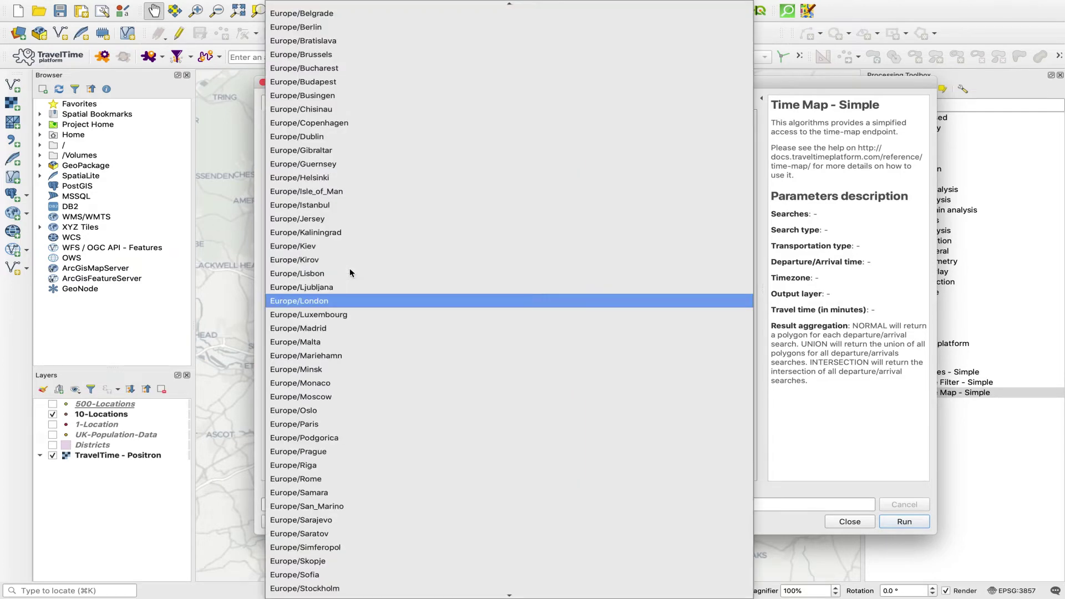
pyautogui.click(319, 302)
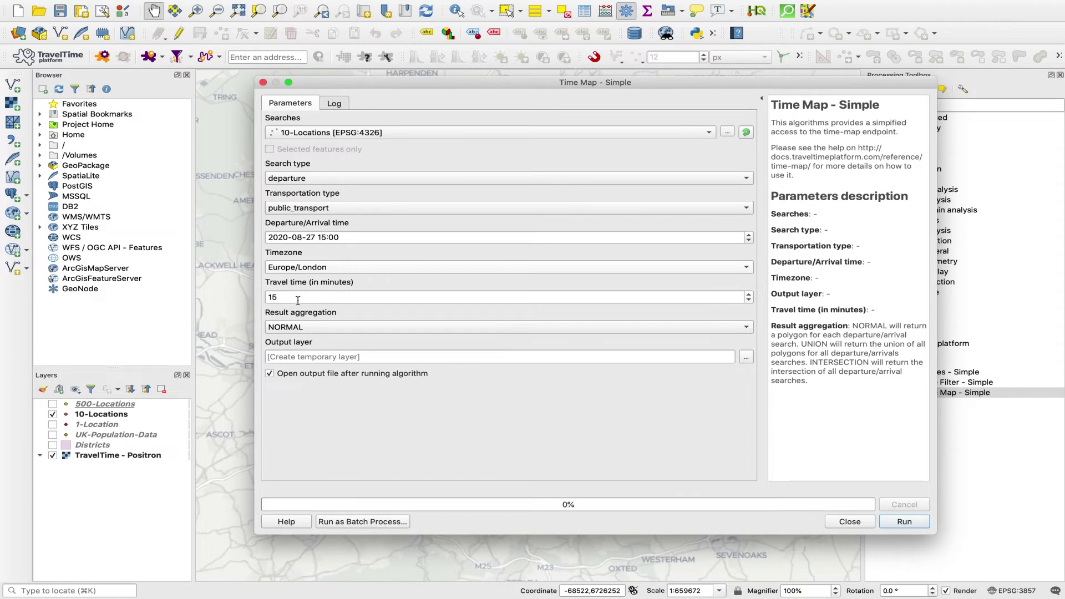
pyautogui.moveTo(298, 301); pyautogui.dragTo(257, 302)
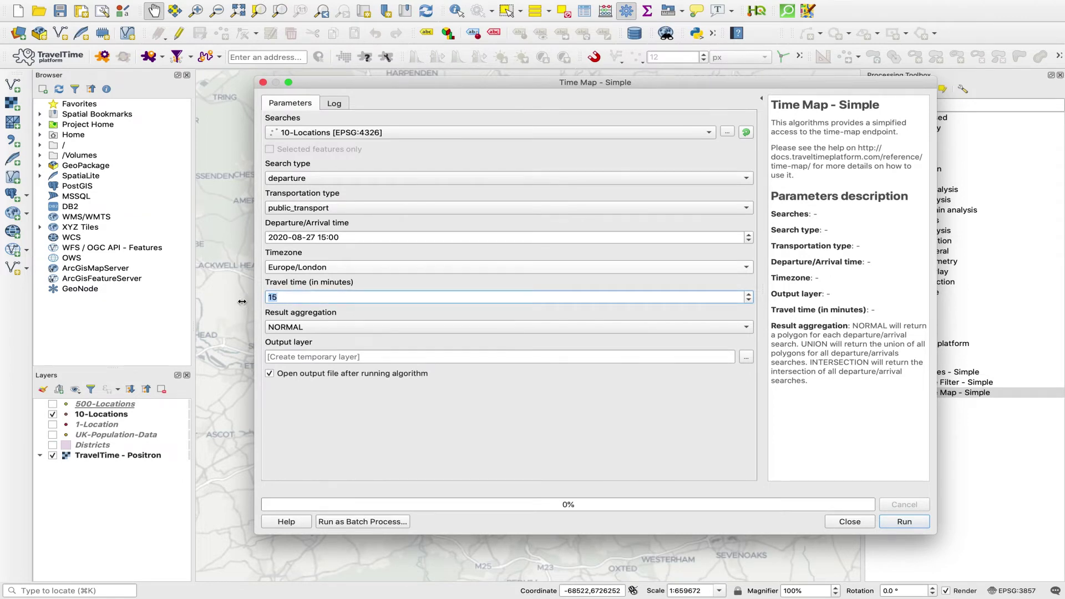
pyautogui.write('45')
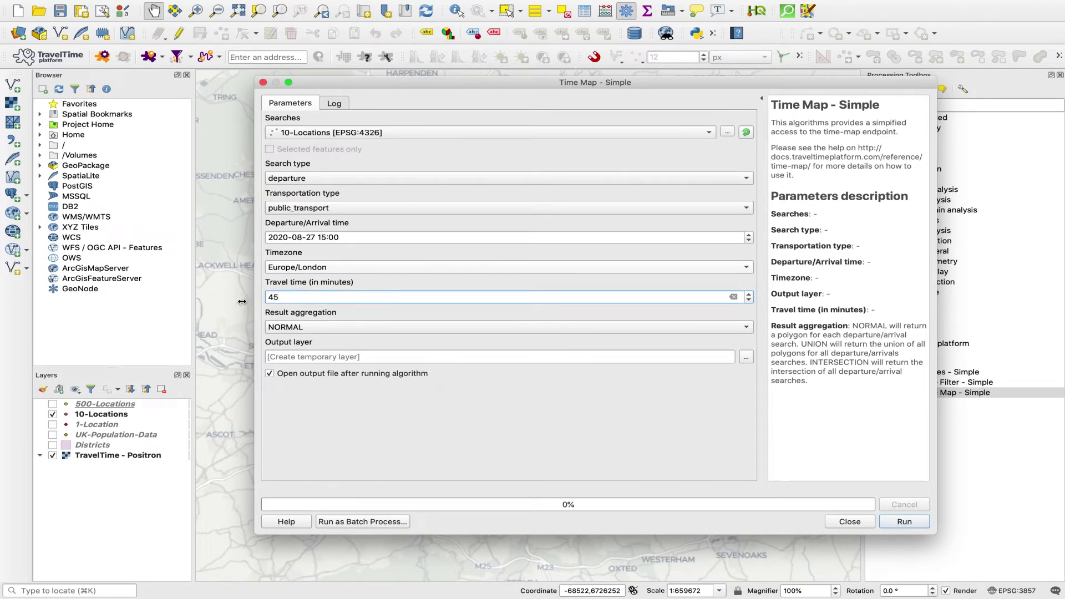
pyautogui.click(355, 329)
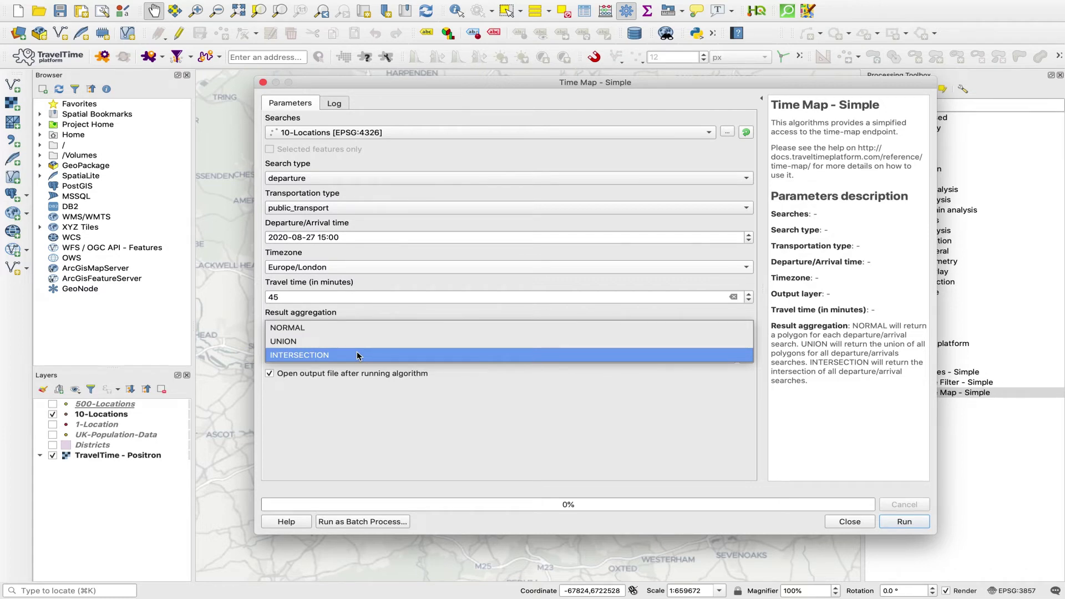
pyautogui.click(316, 328)
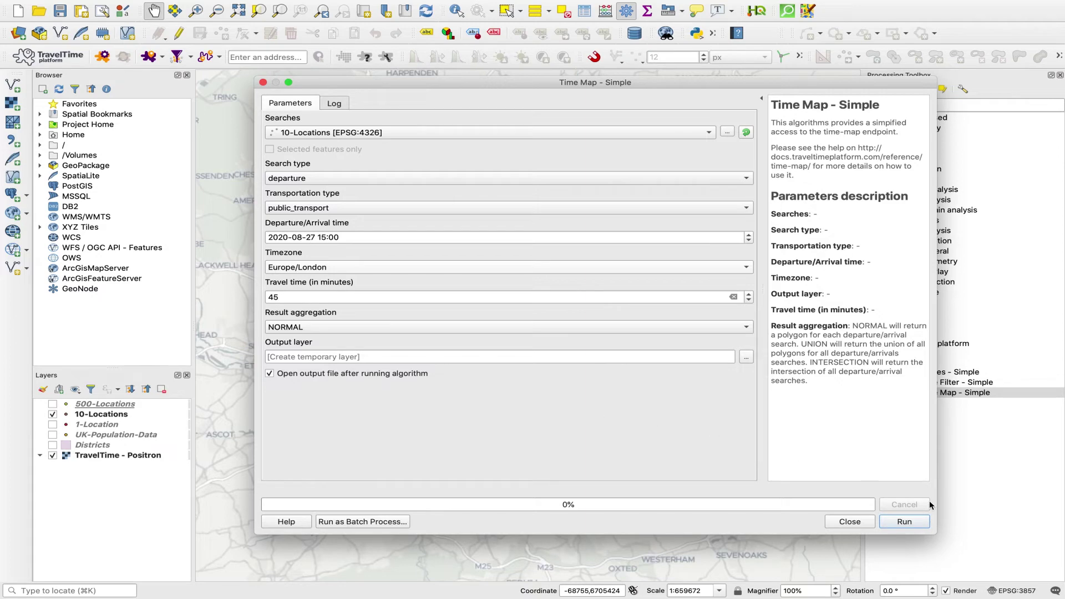
# Run Time Map - Simple, close the dialog, and select the new 45-minute Output layer.
pyautogui.click(904, 521)
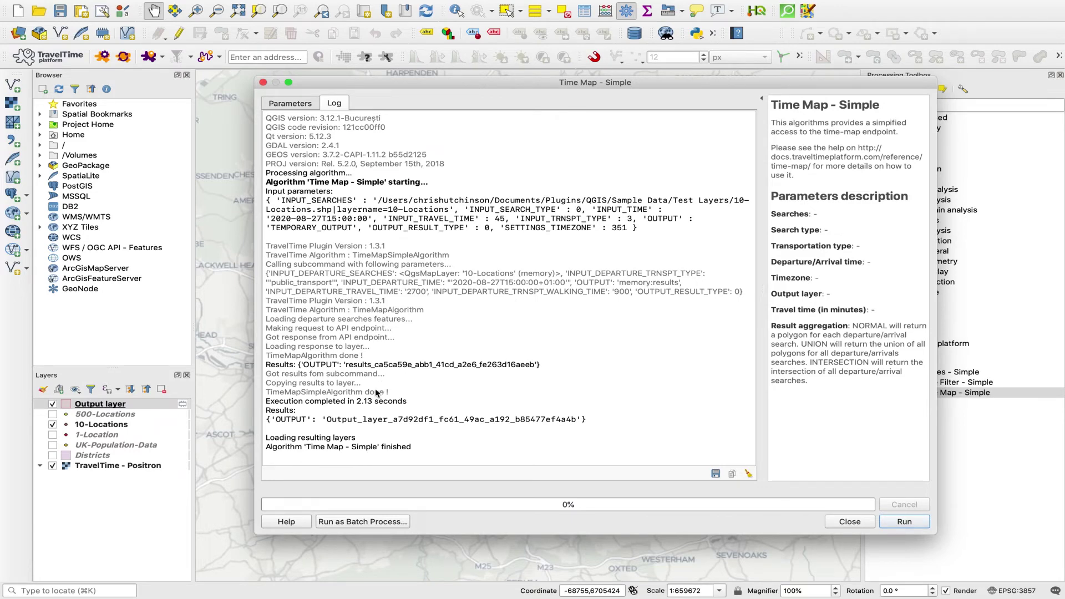
pyautogui.click(264, 83)
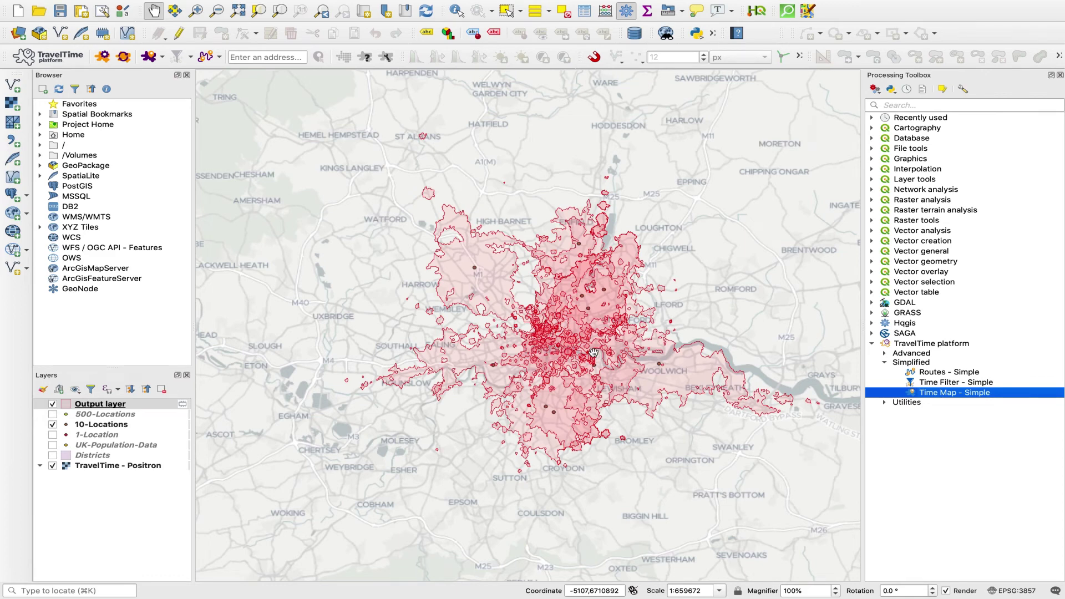
pyautogui.click(98, 405)
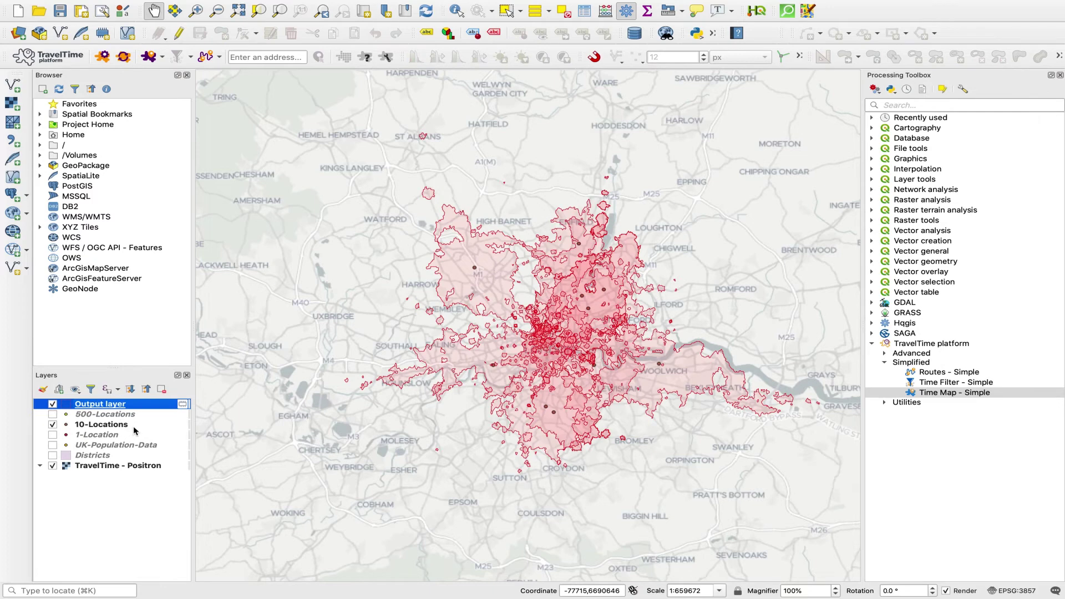
# Remove the 45-minute public transport Output layer from the project.
pyautogui.rightClick(91, 406)
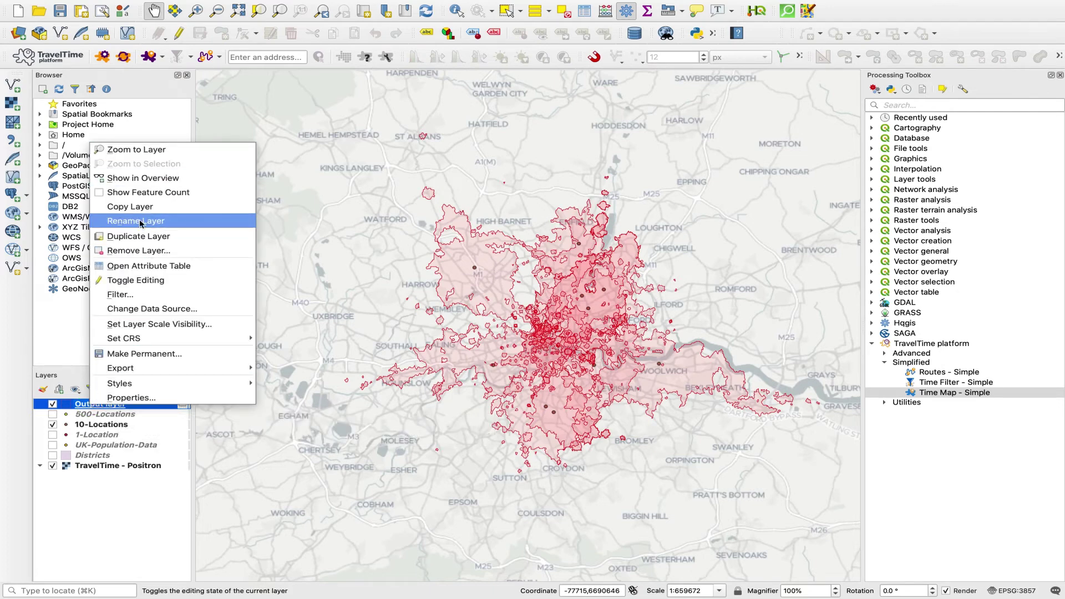
pyautogui.click(139, 251)
pyautogui.click(588, 308)
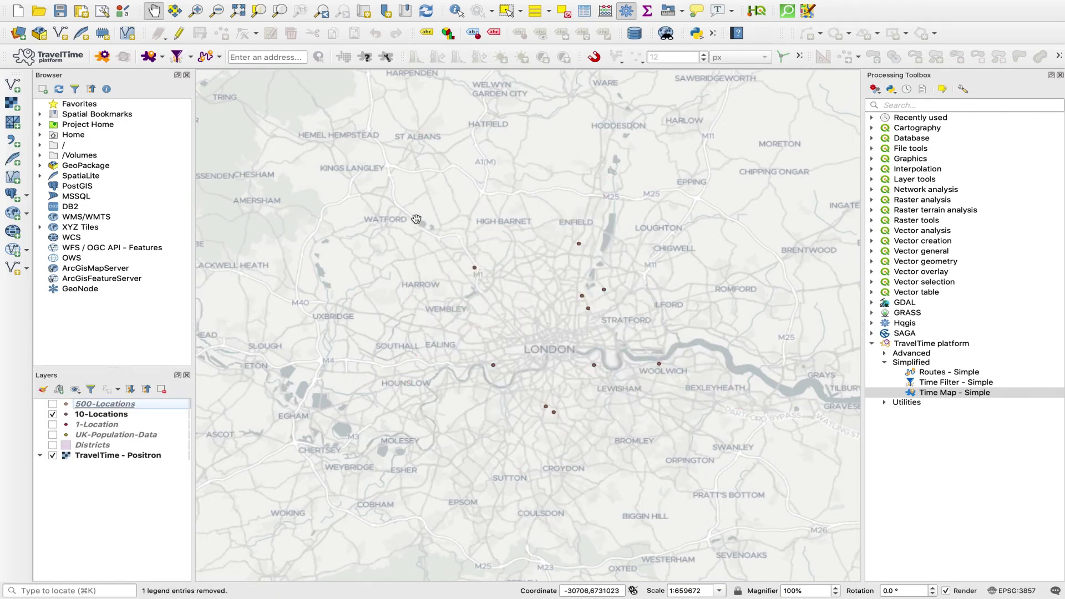
# Hide 10-Locations, show 500-Locations, and centre the map on Great Britain.
pyautogui.scroll(-2, 418, 218)
pyautogui.moveTo(421, 216); pyautogui.dragTo(483, 273)
pyautogui.scroll(-2, 449, 238)
pyautogui.moveTo(448, 237); pyautogui.dragTo(519, 367)
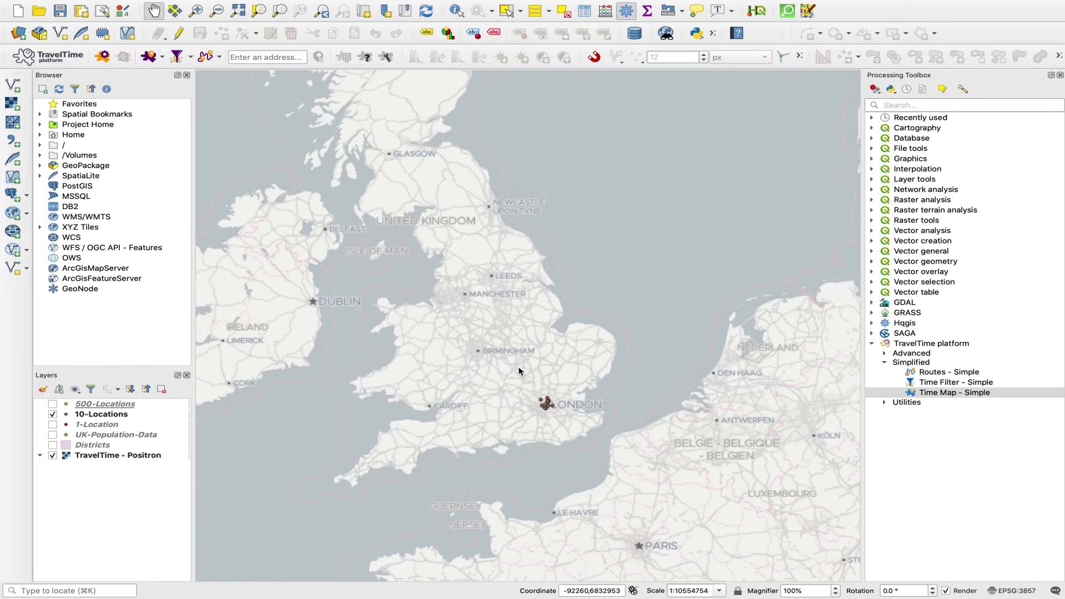
pyautogui.click(52, 413)
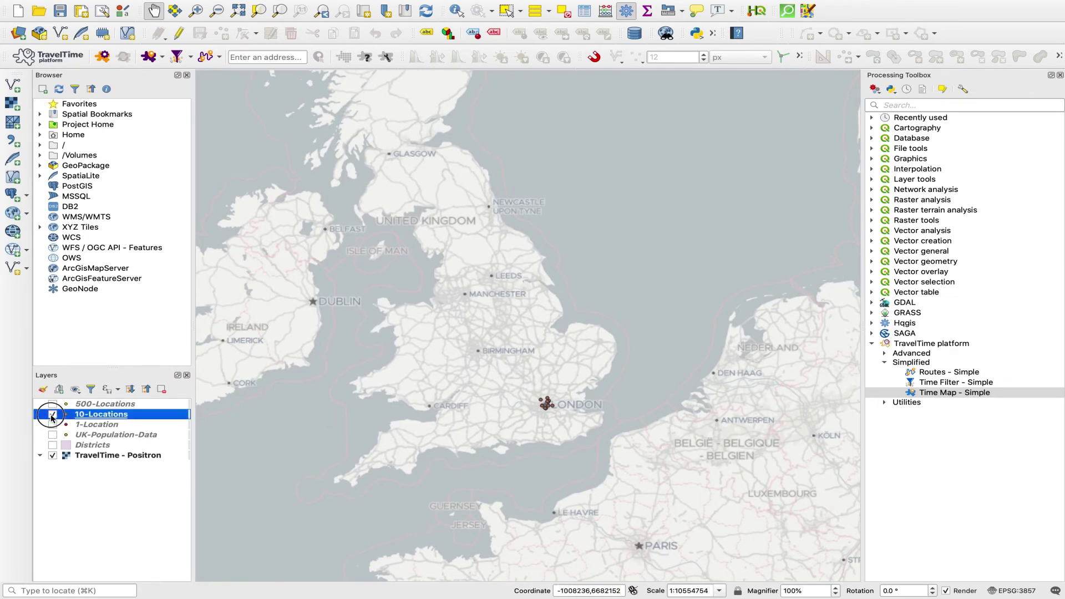
pyautogui.click(52, 404)
pyautogui.moveTo(504, 243); pyautogui.dragTo(543, 316)
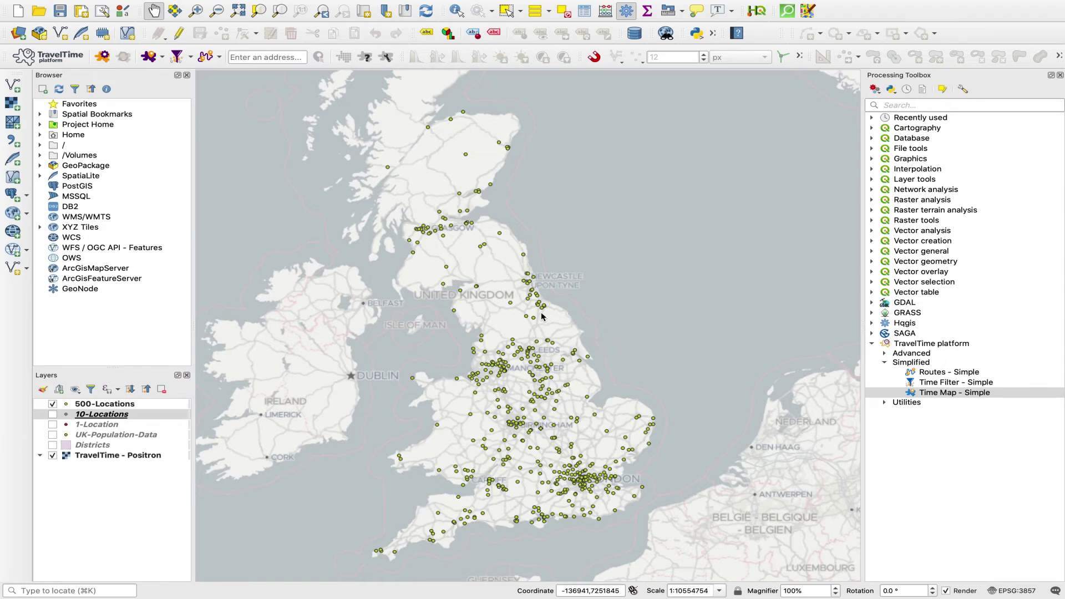
# Run Time Map - Simple on 500-Locations with walking and a 5-minute travel time.
pyautogui.doubleClick(938, 394)
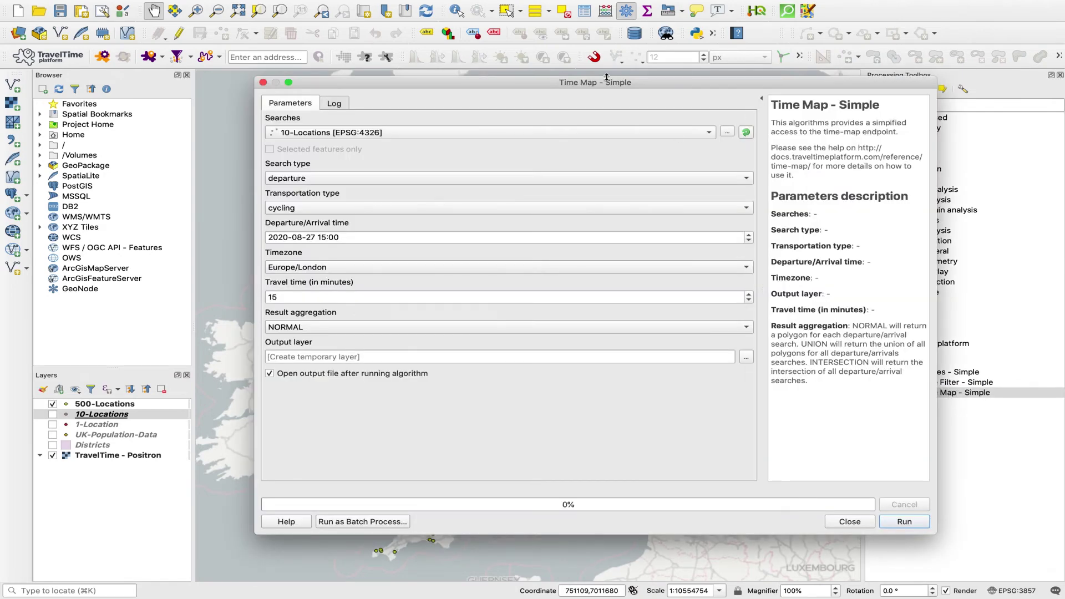
pyautogui.click(704, 133)
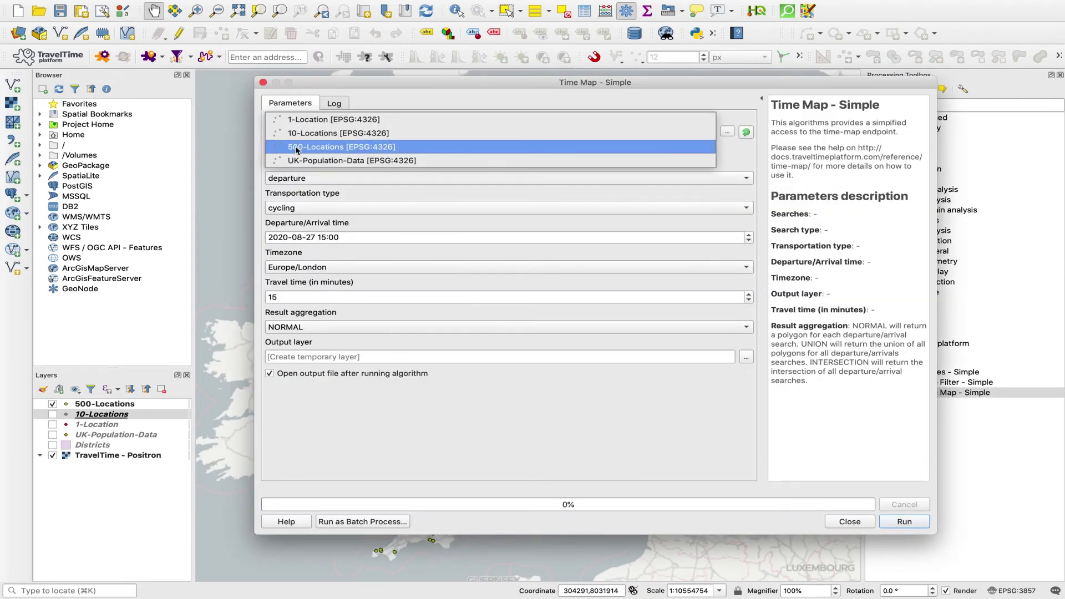
pyautogui.click(324, 147)
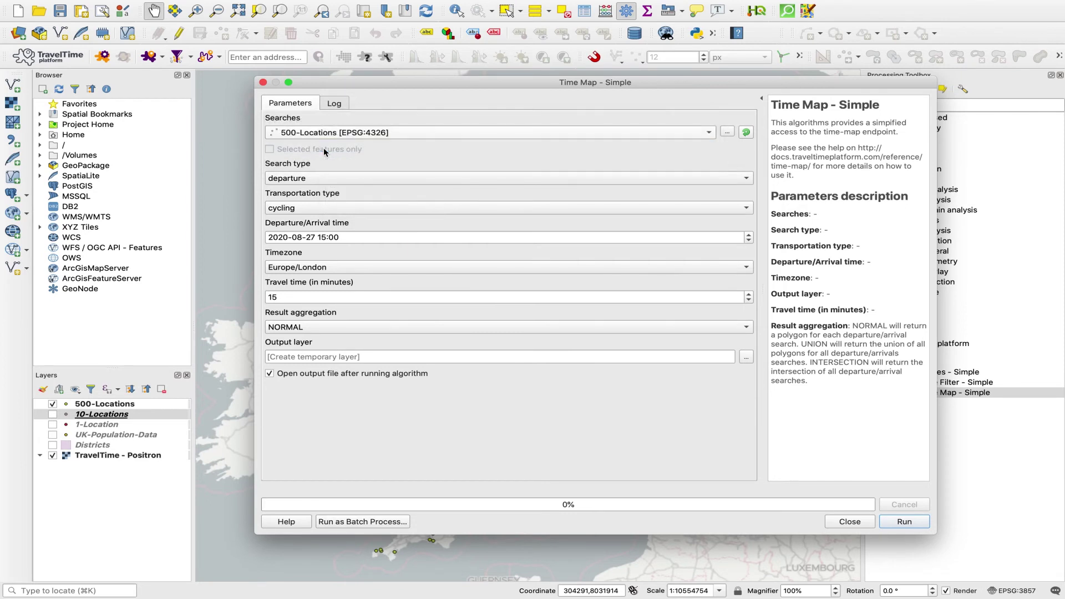
pyautogui.click(307, 208)
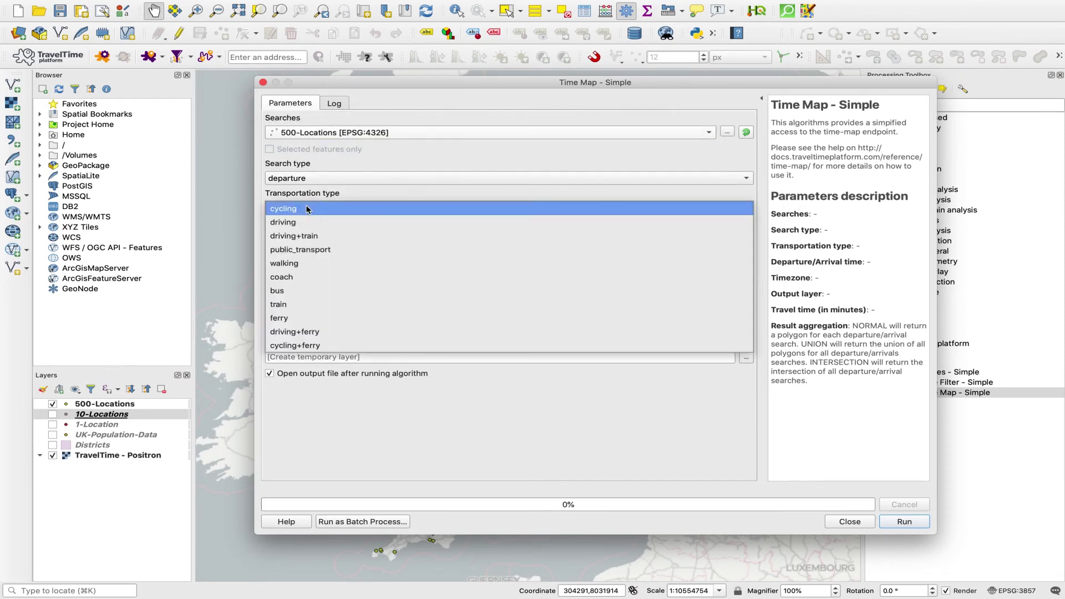
pyautogui.click(304, 264)
pyautogui.click(286, 298)
pyautogui.press('BackSpace')
pyautogui.press('BackSpace')
pyautogui.write('5')
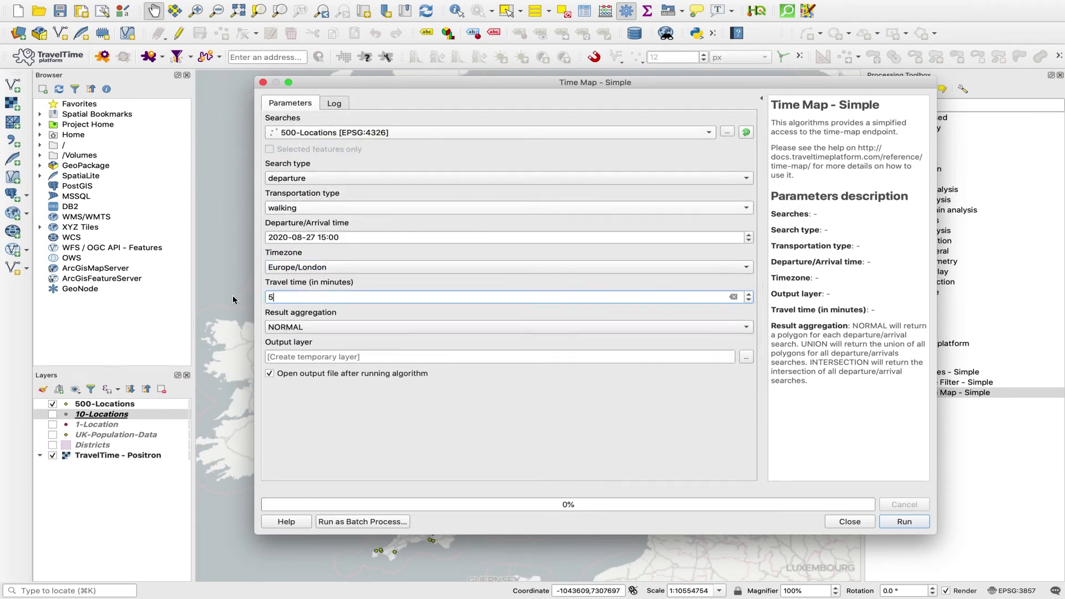
pyautogui.click(902, 521)
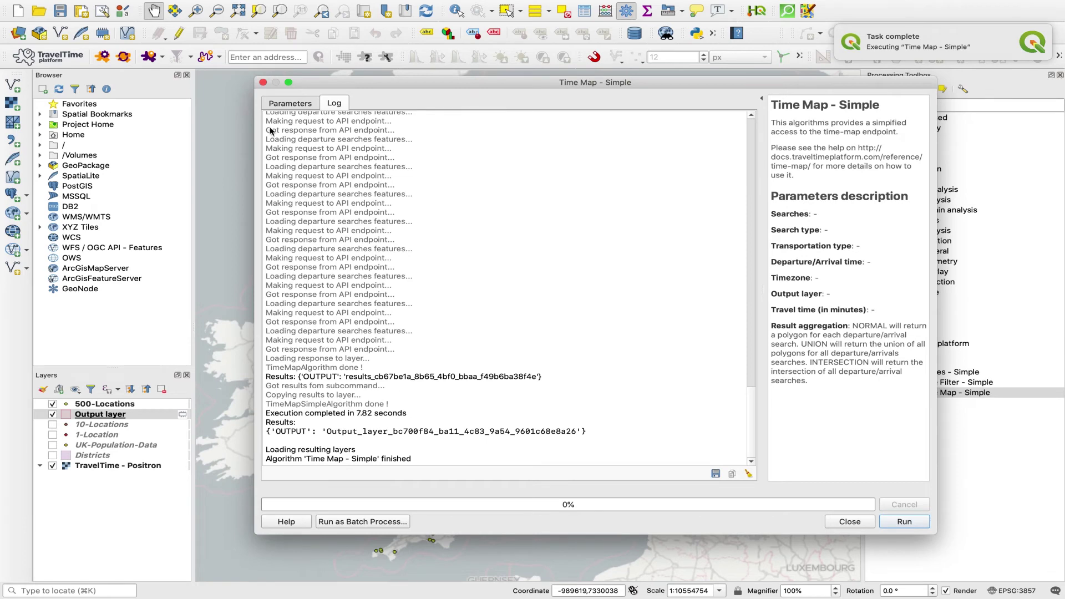
# Zoom in on the walking polygons near Coleorton and Nottingham, then recentre on Britain.
pyautogui.click(262, 83)
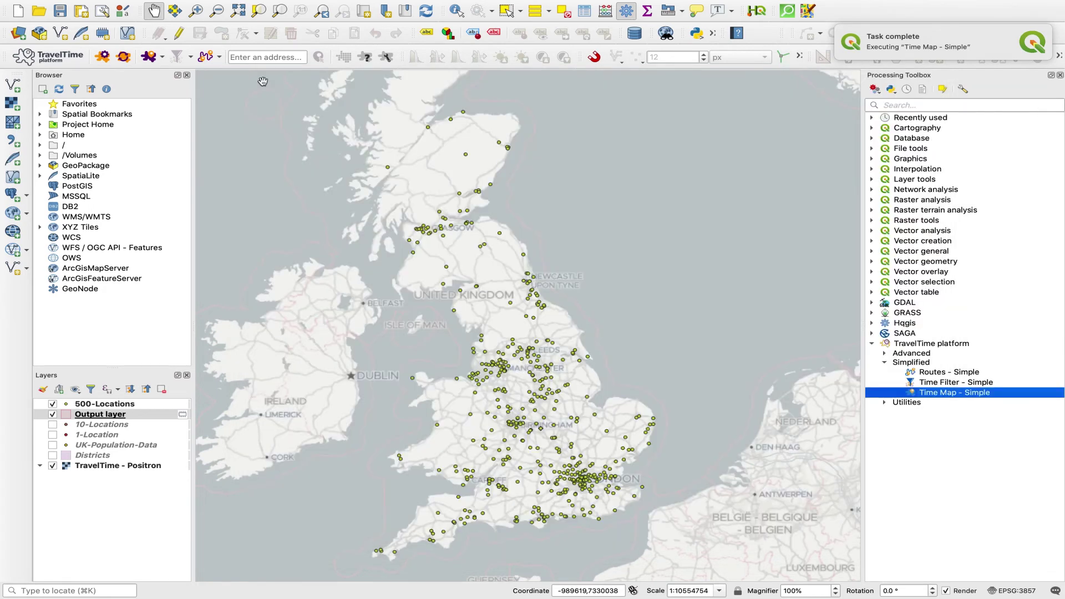
pyautogui.scroll(4, 537, 420)
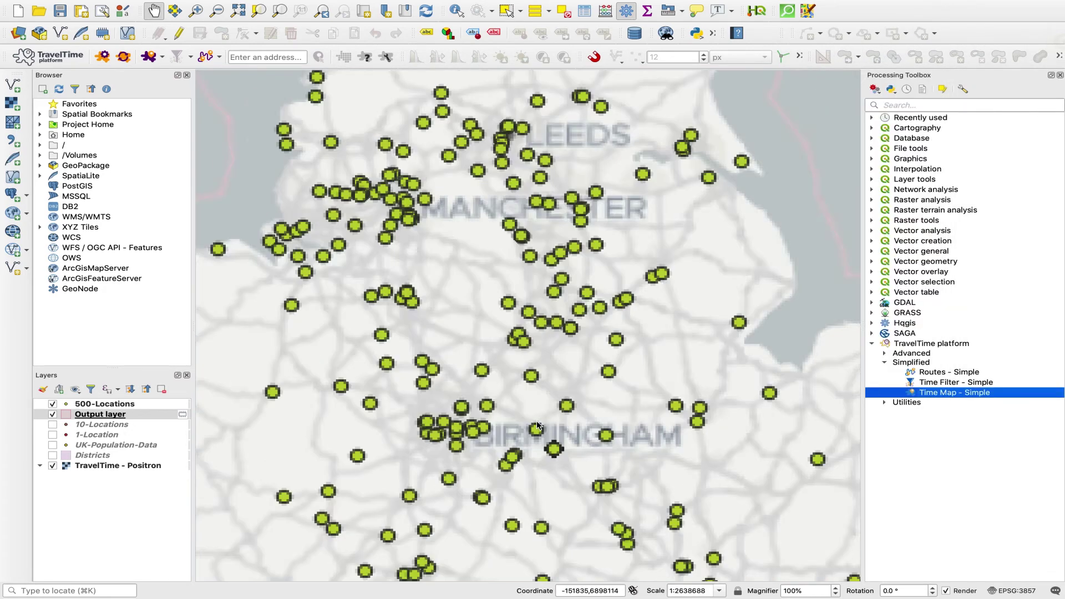
pyautogui.scroll(1, 387, 335)
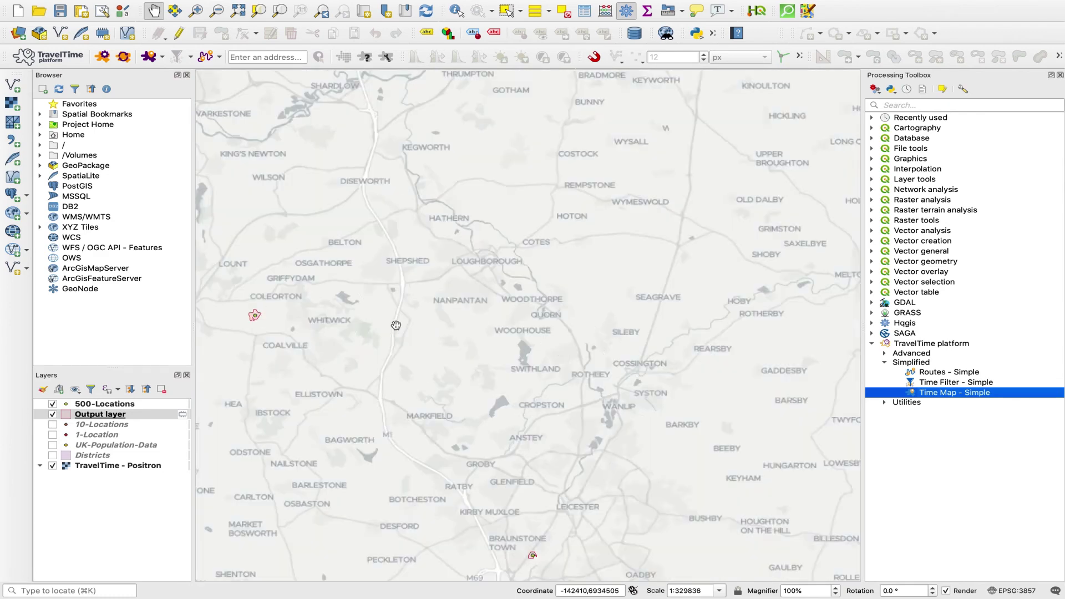
pyautogui.moveTo(236, 316); pyautogui.dragTo(490, 347)
pyautogui.scroll(2, 510, 341)
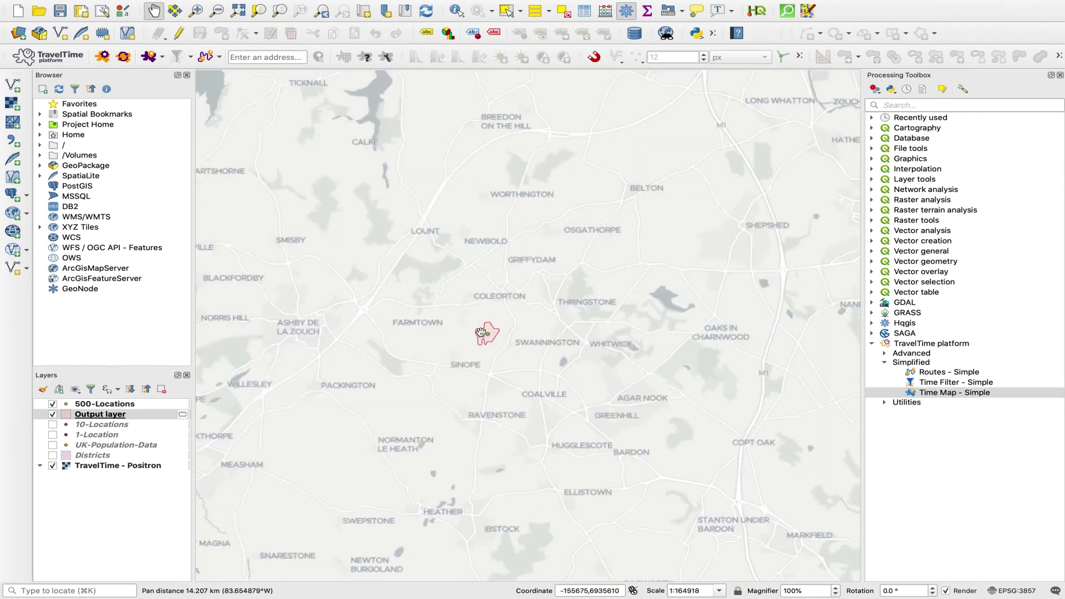
pyautogui.scroll(-3, 533, 335)
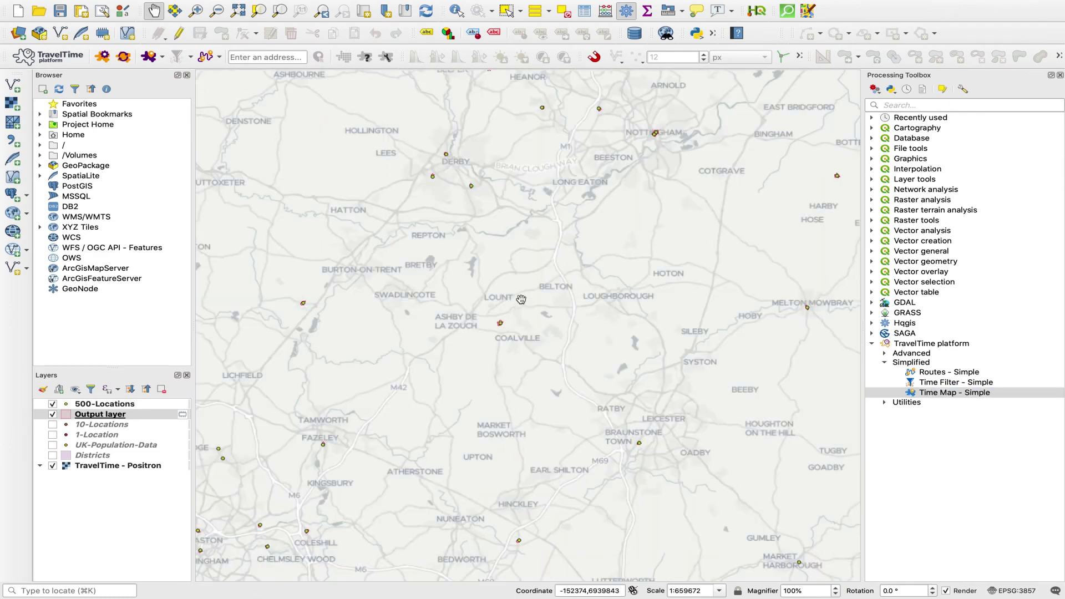
pyautogui.moveTo(487, 351); pyautogui.dragTo(592, 215)
pyautogui.scroll(4, 593, 215)
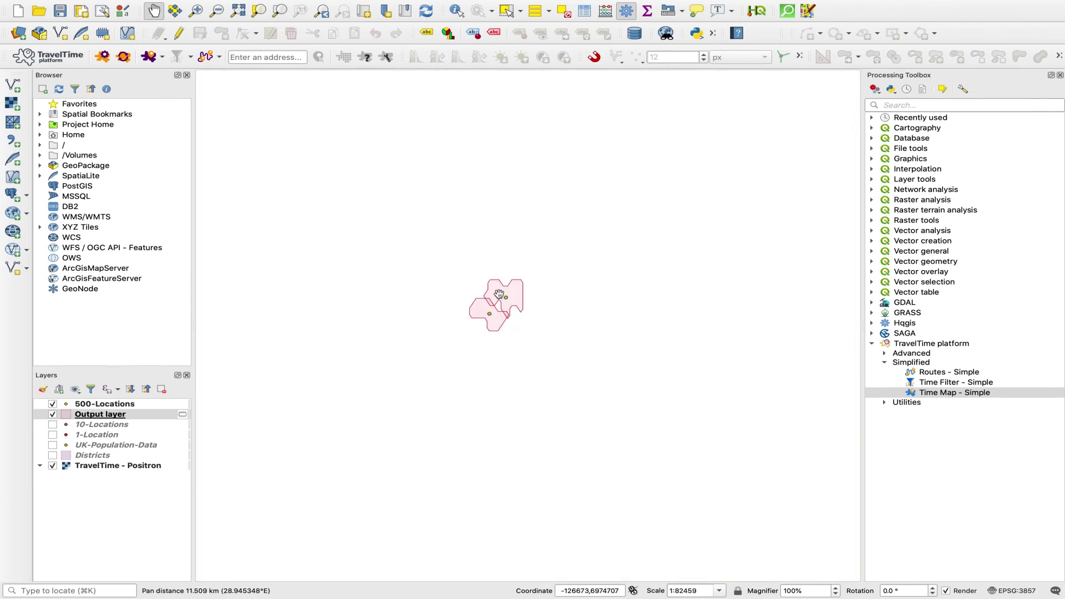
pyautogui.scroll(-8, 523, 297)
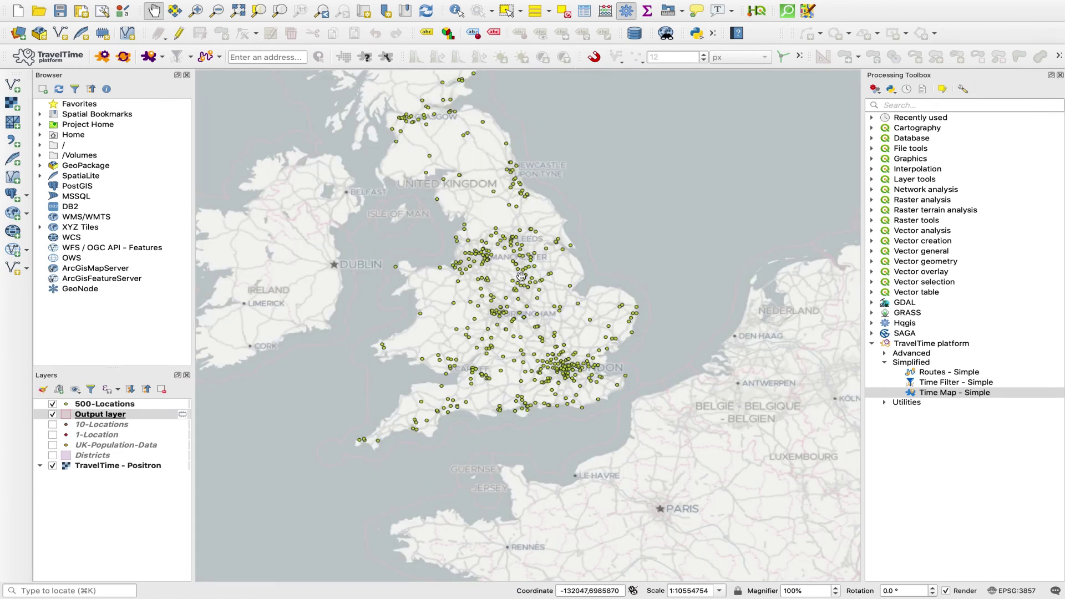
pyautogui.moveTo(521, 276); pyautogui.dragTo(556, 334)
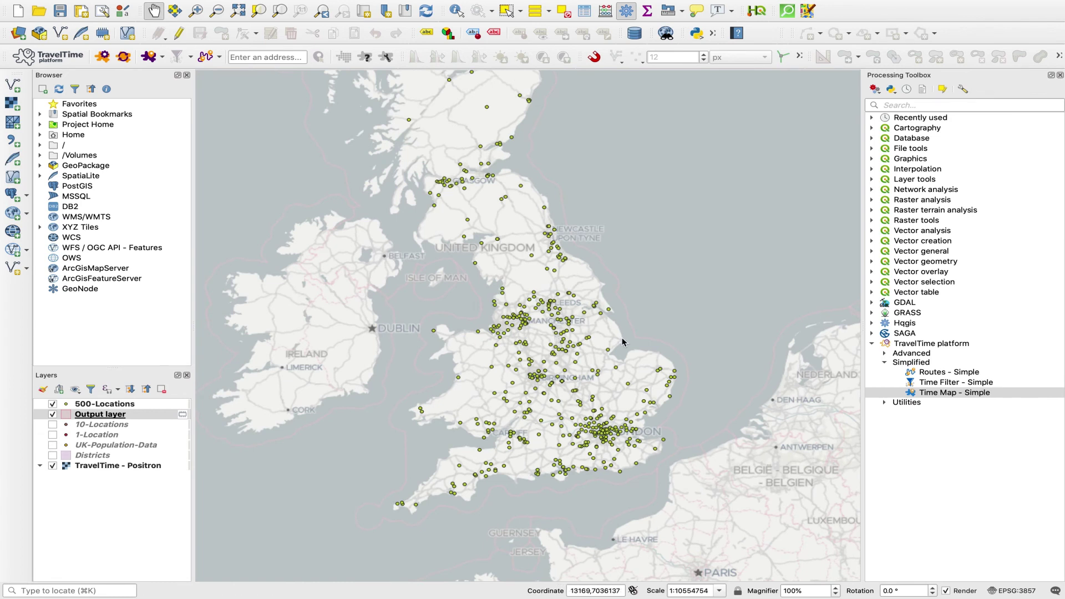
pyautogui.moveTo(568, 338); pyautogui.dragTo(571, 377)
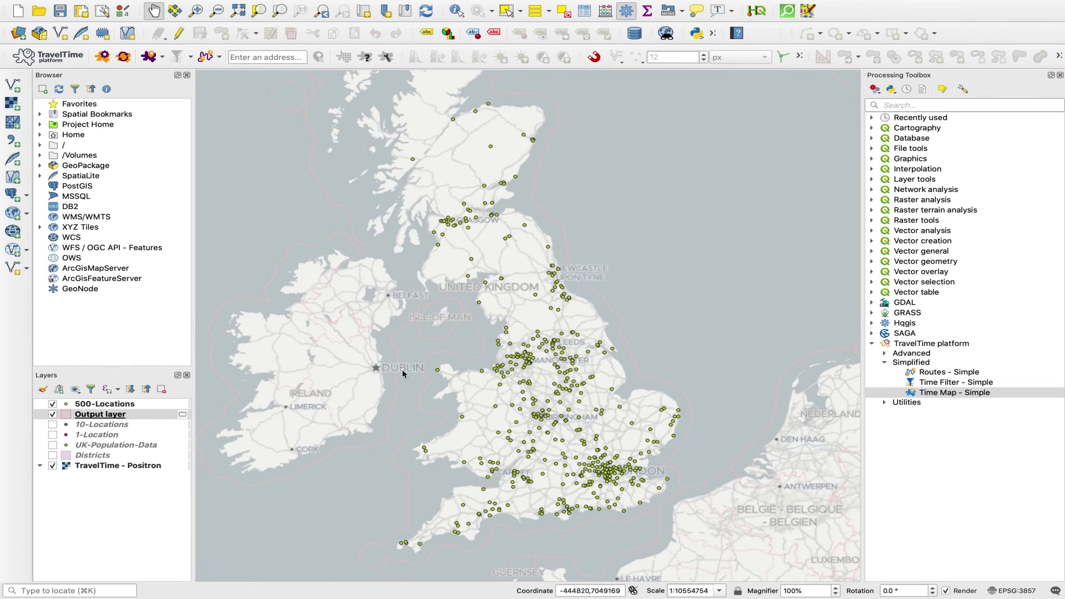
# Remove the 5-minute walking Output layer from the project.
pyautogui.rightClick(94, 415)
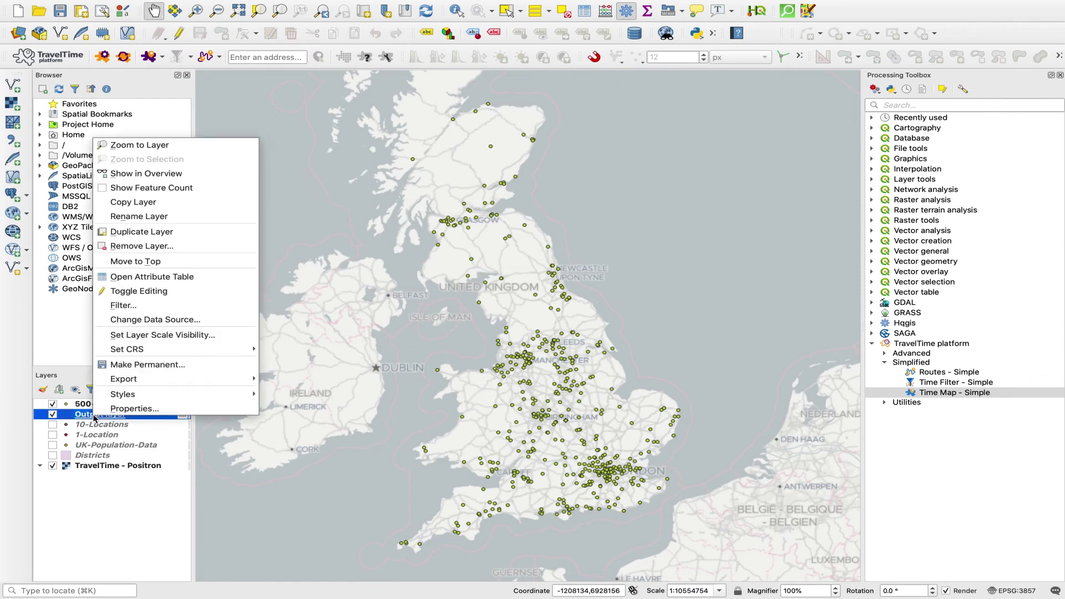
pyautogui.click(148, 246)
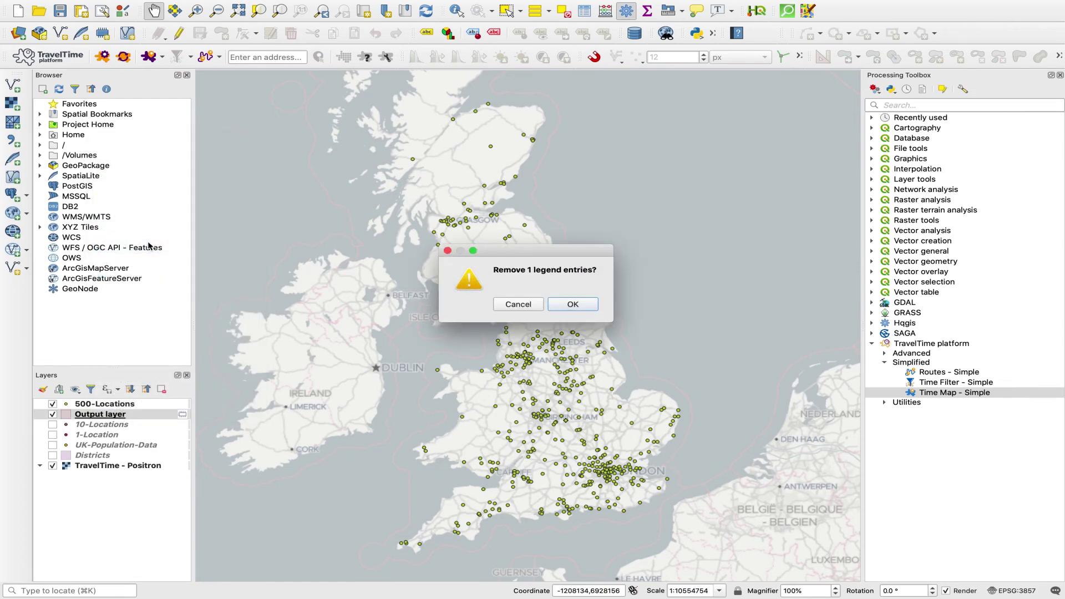
pyautogui.click(566, 306)
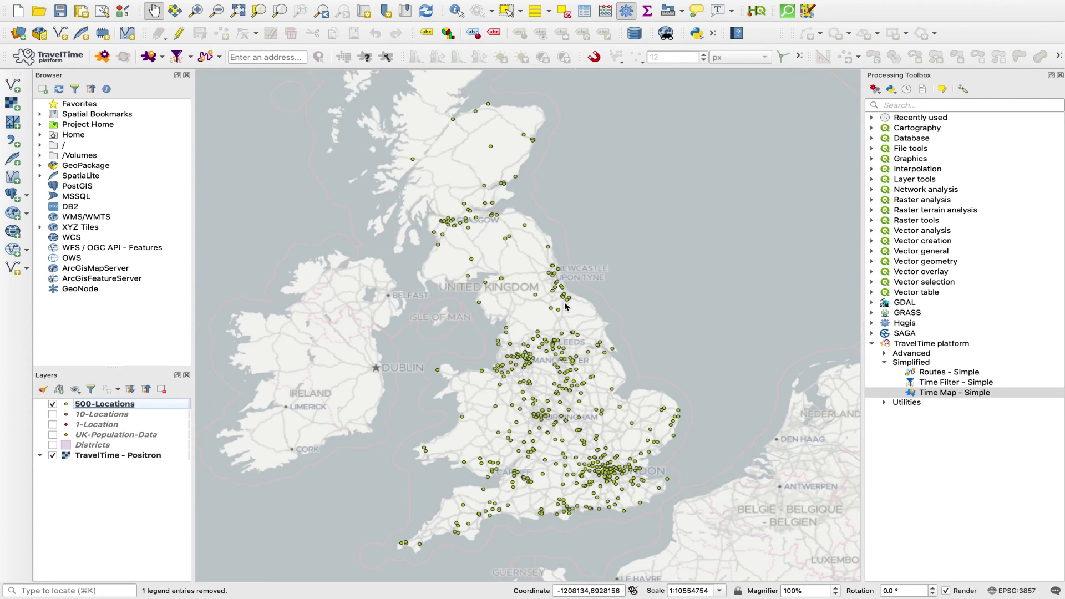